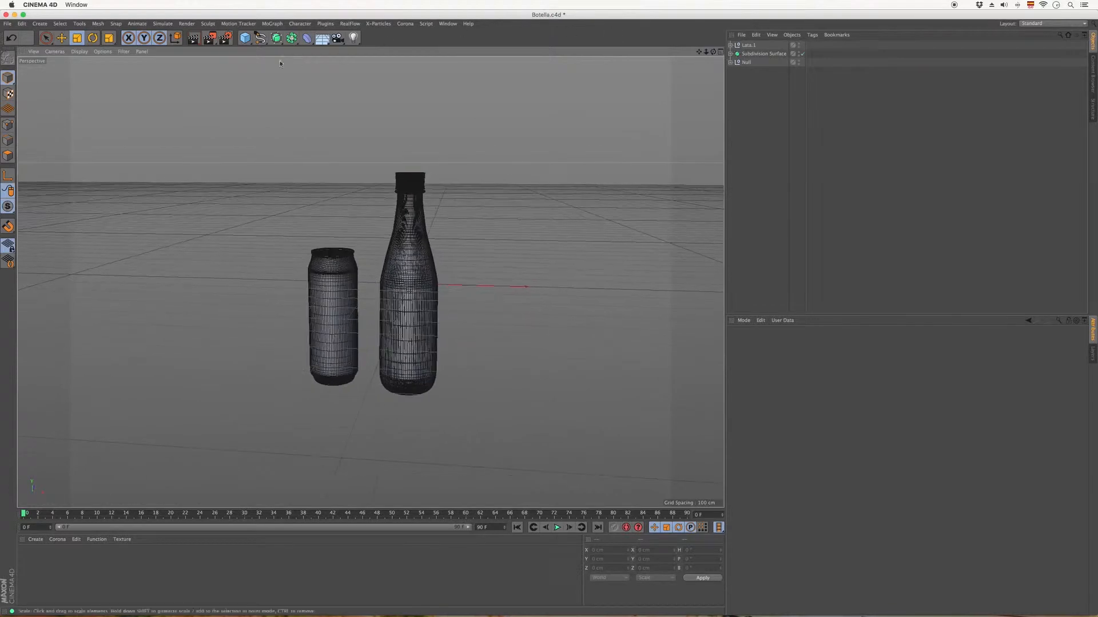
Step: Add a cube and scale it to about 1329 × 832 × 945 cm so it encloses the can and bottle
left_click(244, 37)
left_click(335, 50)
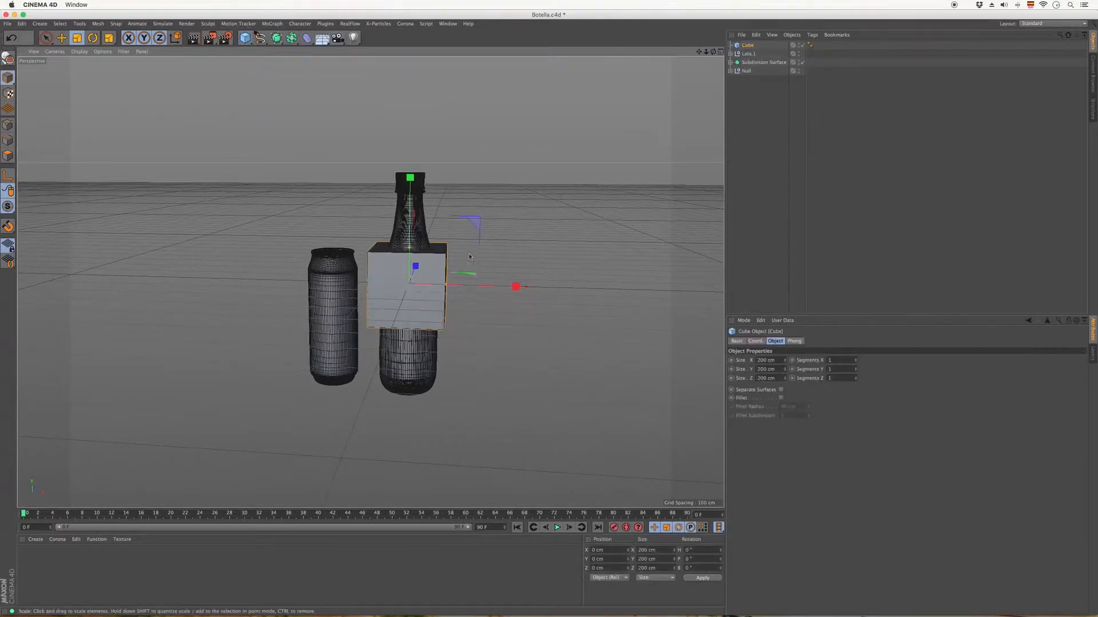
left_click_drag(470, 257, 799, 94)
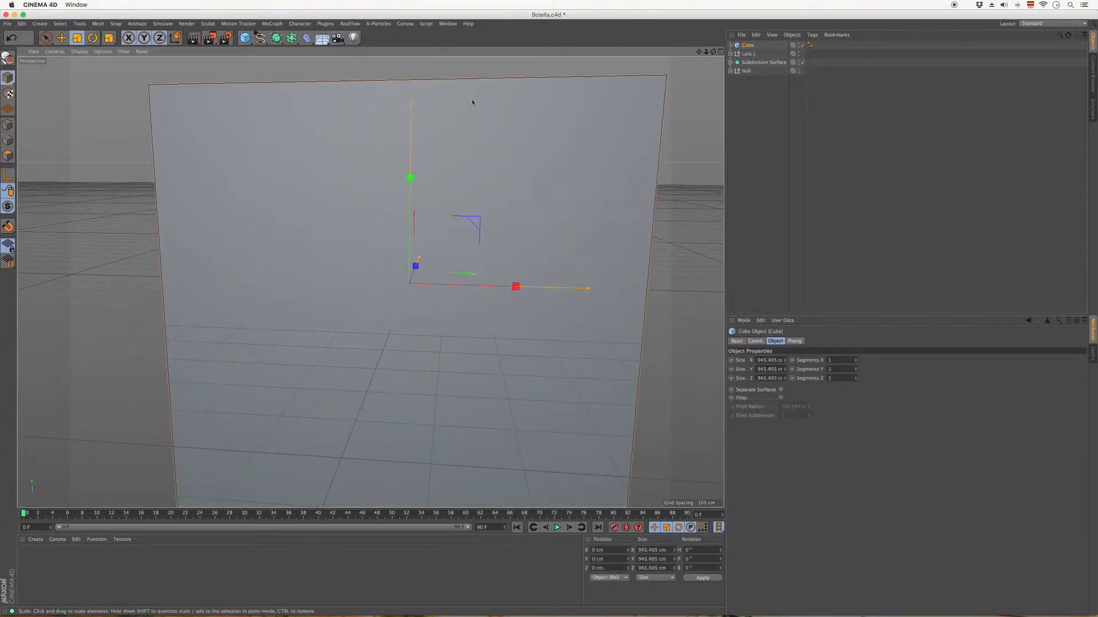
left_click_drag(409, 102, 409, 127)
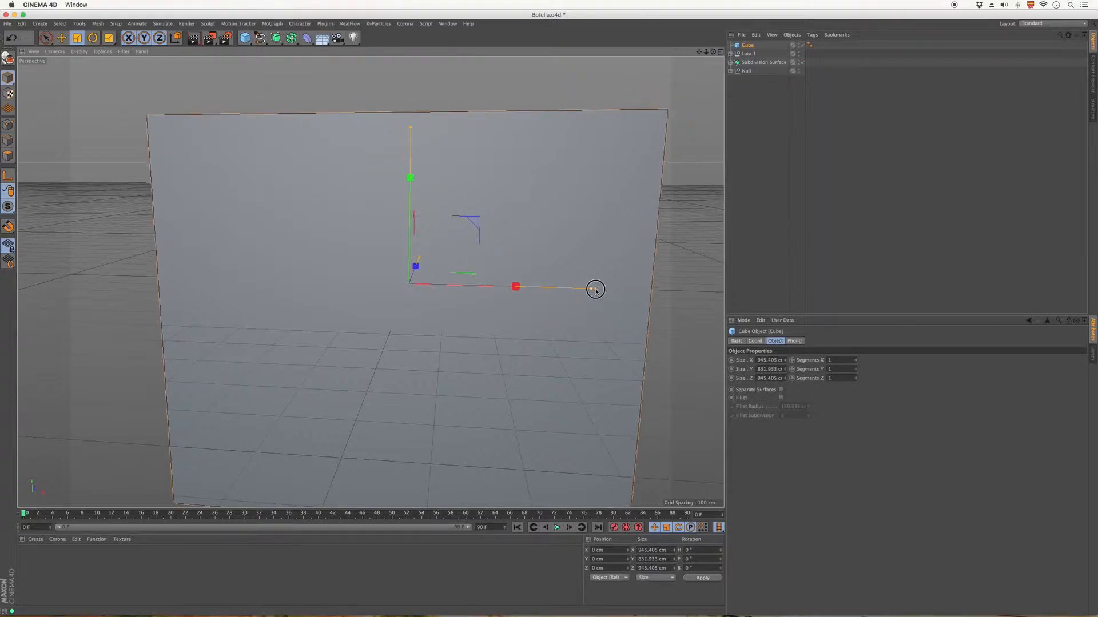
left_click_drag(595, 290, 666, 289)
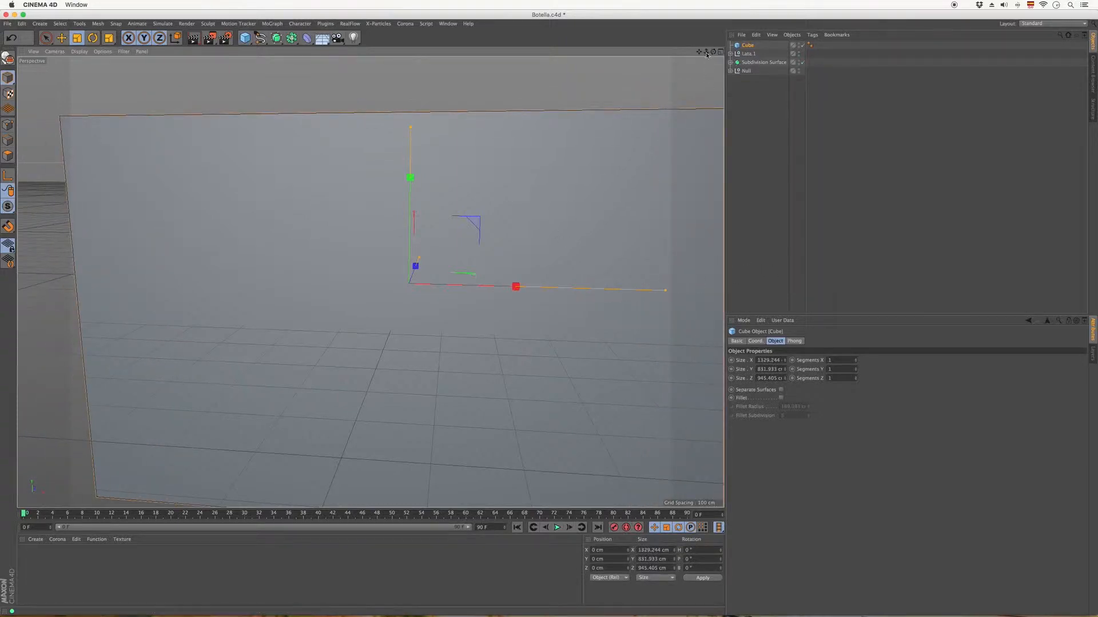
Step: Convert the cube to an editable polygon object and switch to polygon selection mode
left_click_drag(707, 54, 633, 112)
left_click_drag(713, 52, 615, 52)
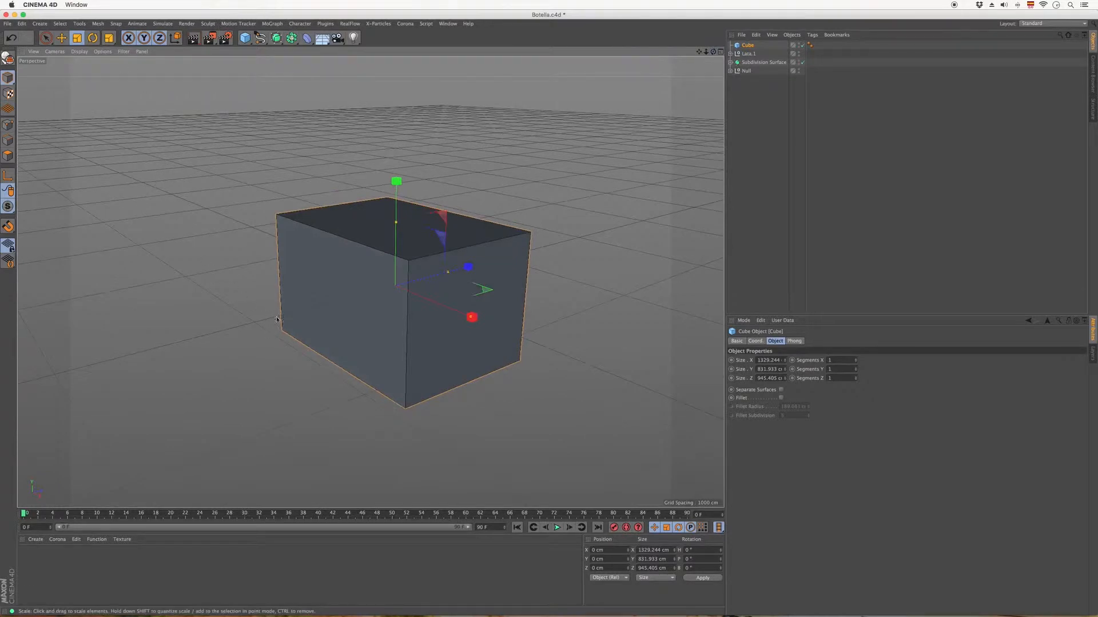
left_click(8, 58)
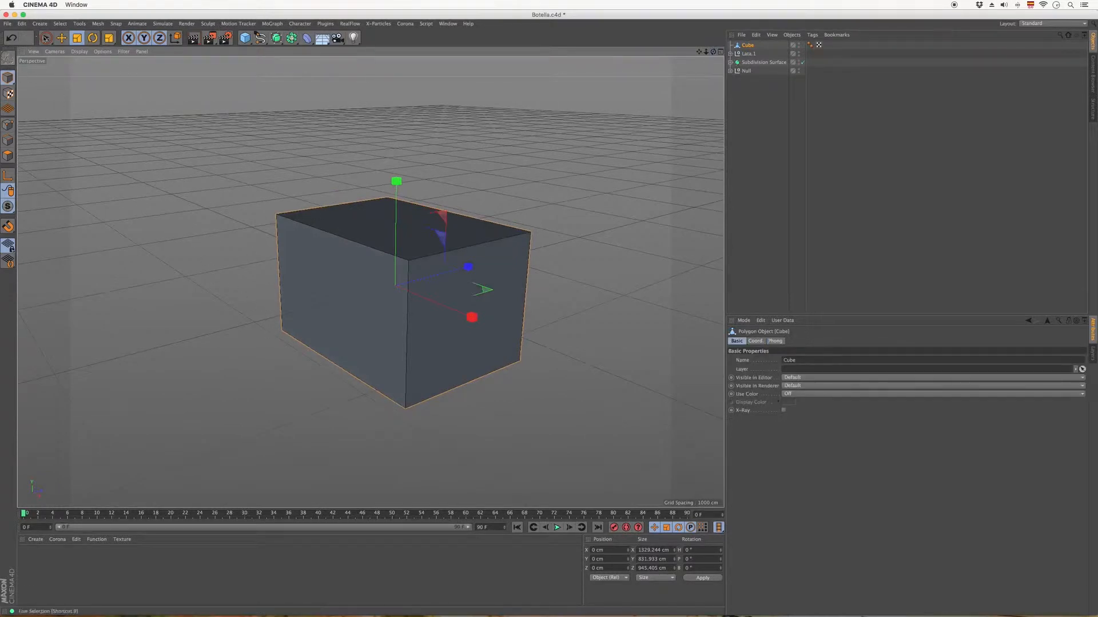
left_click(48, 39)
left_click(8, 155)
key("t")
Step: Delete the cube's front, two end and top faces, keeping only the floor and back wall
left_click(351, 307)
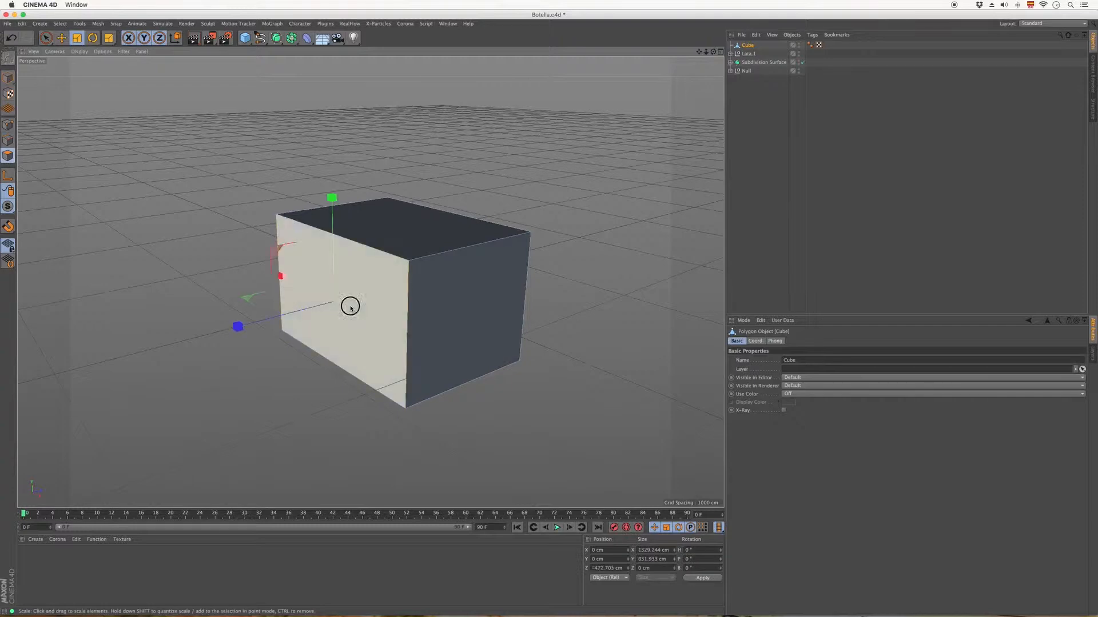
key("Delete")
left_click(452, 297)
key("Delete")
left_click(344, 274)
key("Delete")
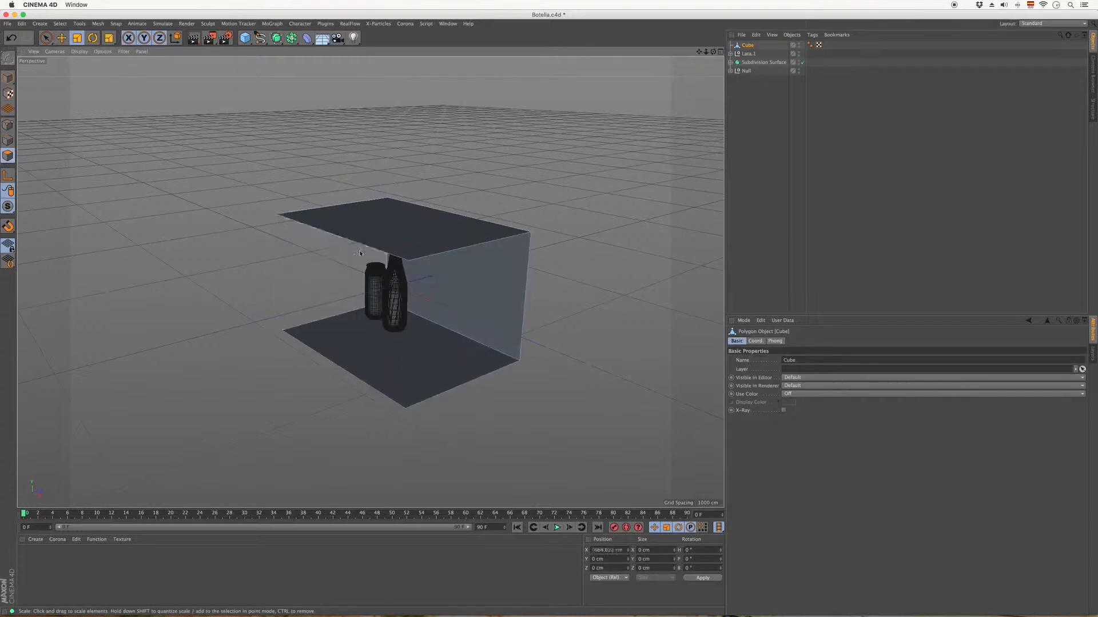
left_click(396, 224)
key("Delete")
Step: Select the edge where the floor meets the back wall and activate the Bevel tool
scroll(461, 338, "up", 8)
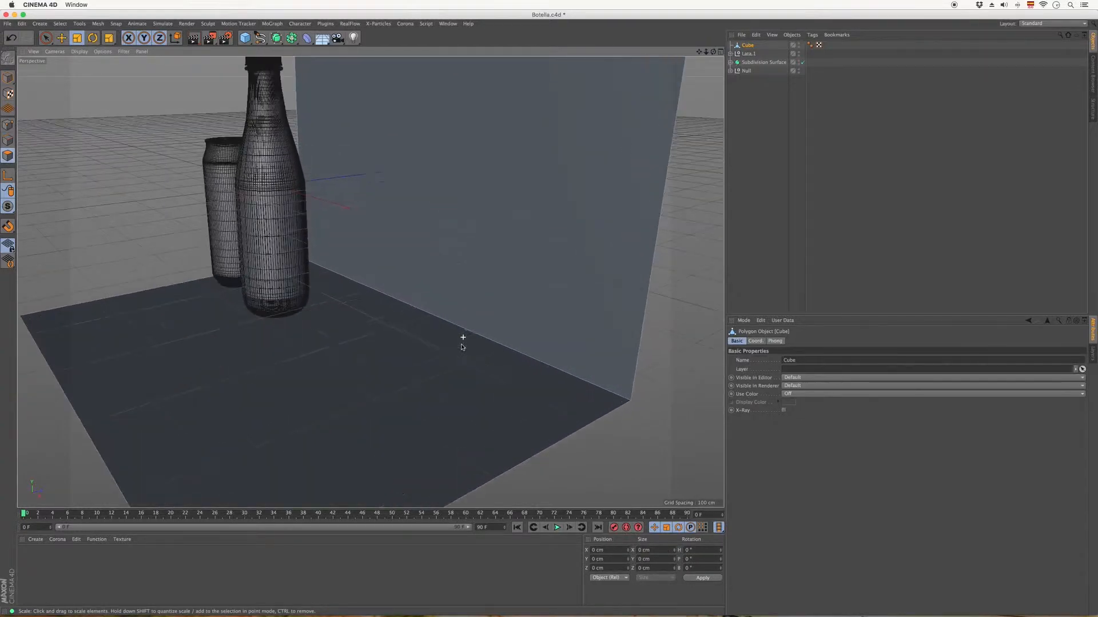
left_click(8, 140)
left_click(429, 318)
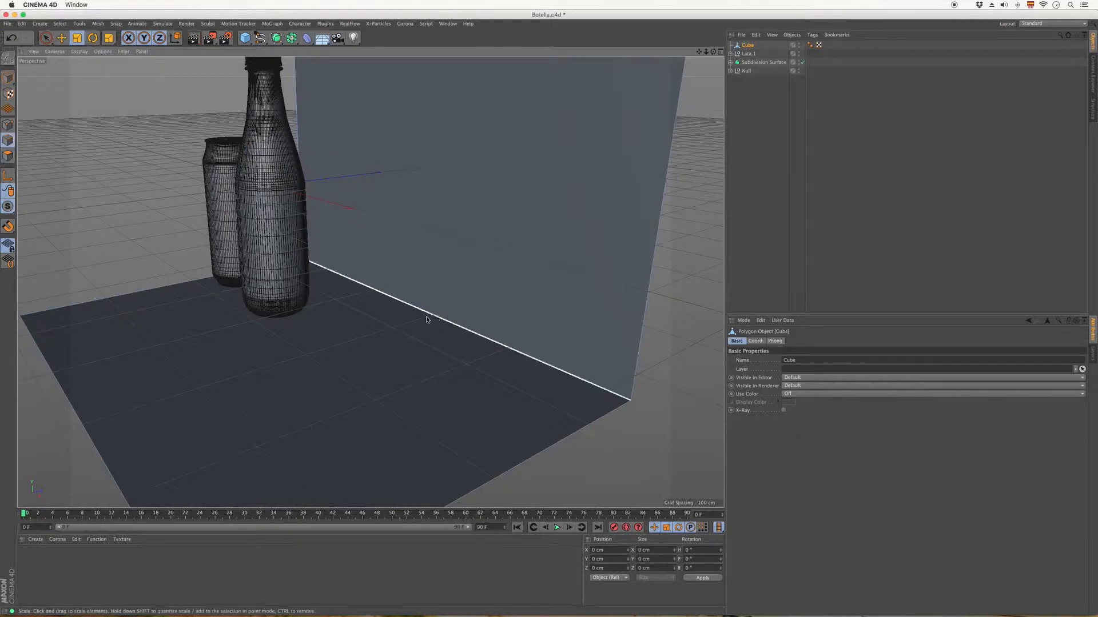
left_click(433, 316)
right_click(444, 321)
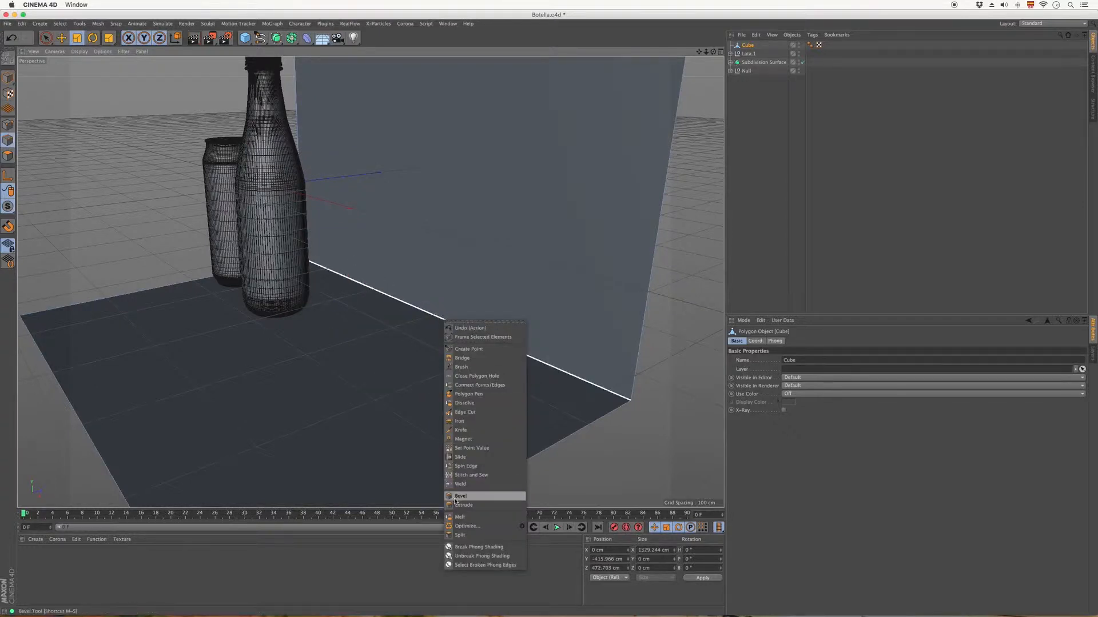
left_click(457, 498)
Step: Try bevelling the edge between floor and back wall by about 120 cm and again by about 33 cm, and undo both bevels
left_click_drag(473, 358, 1011, 6)
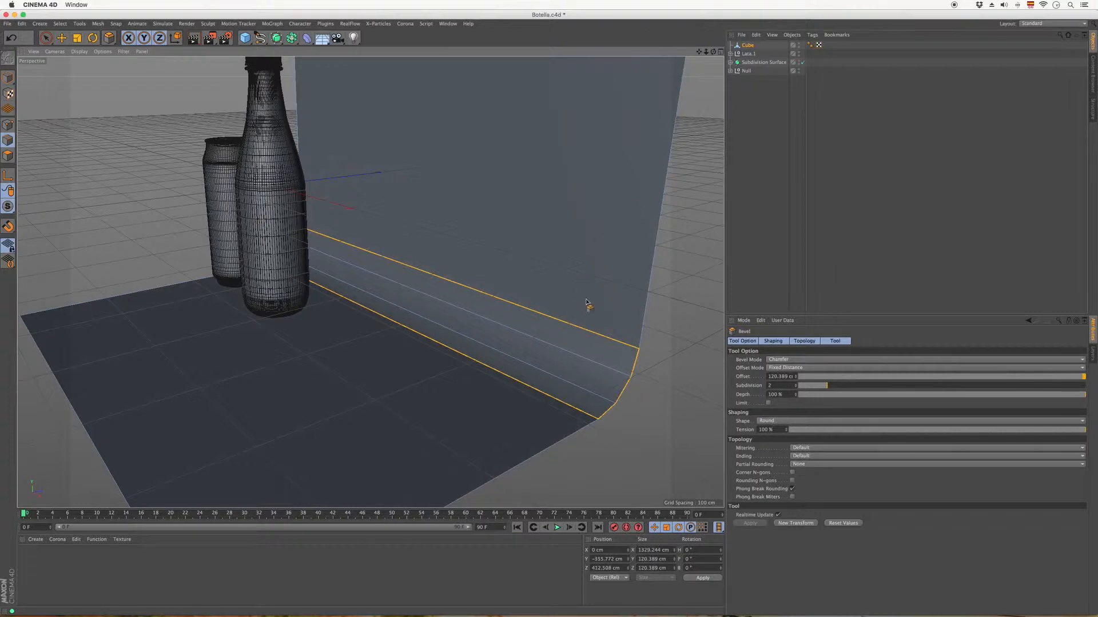
left_click_drag(587, 299, 723, 145)
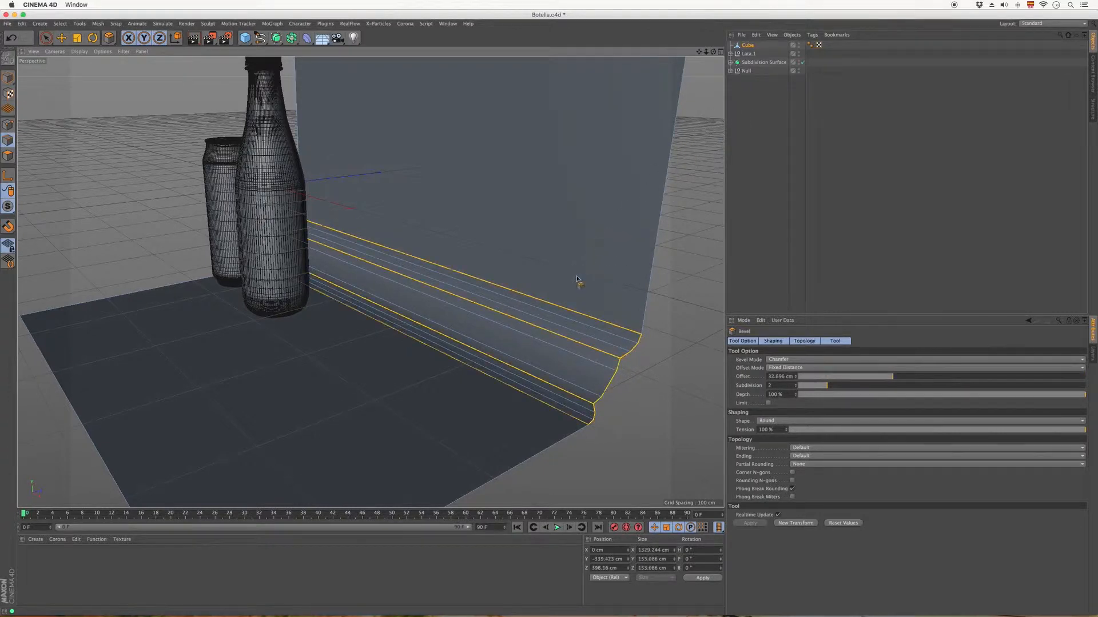
key("super+z")
key("super+z")
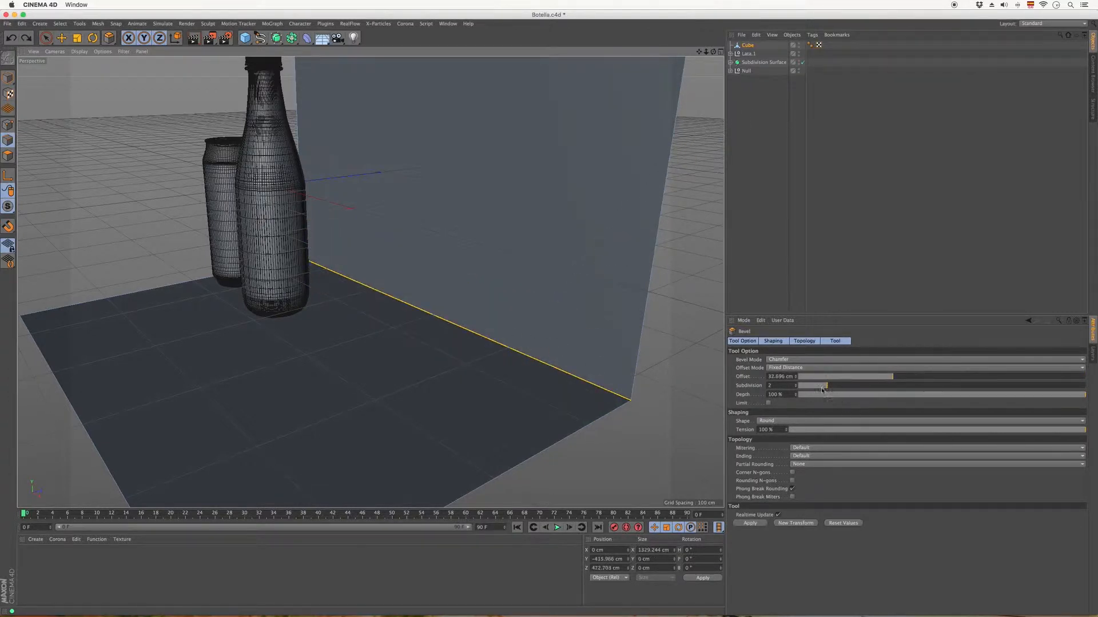
left_click_drag(891, 383, 961, 378)
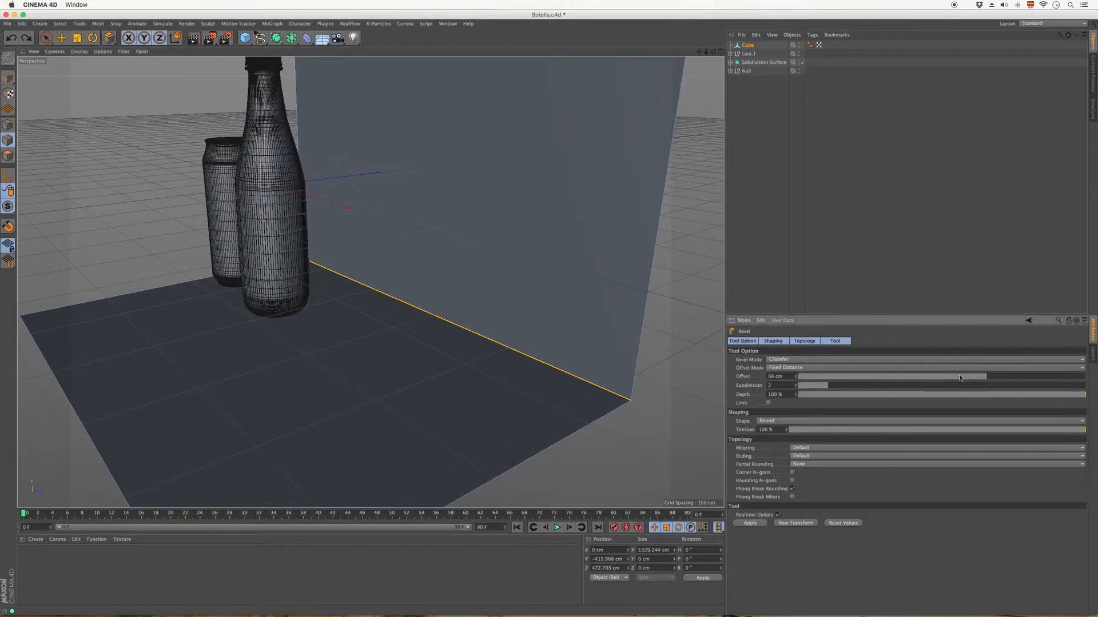
key("super+z")
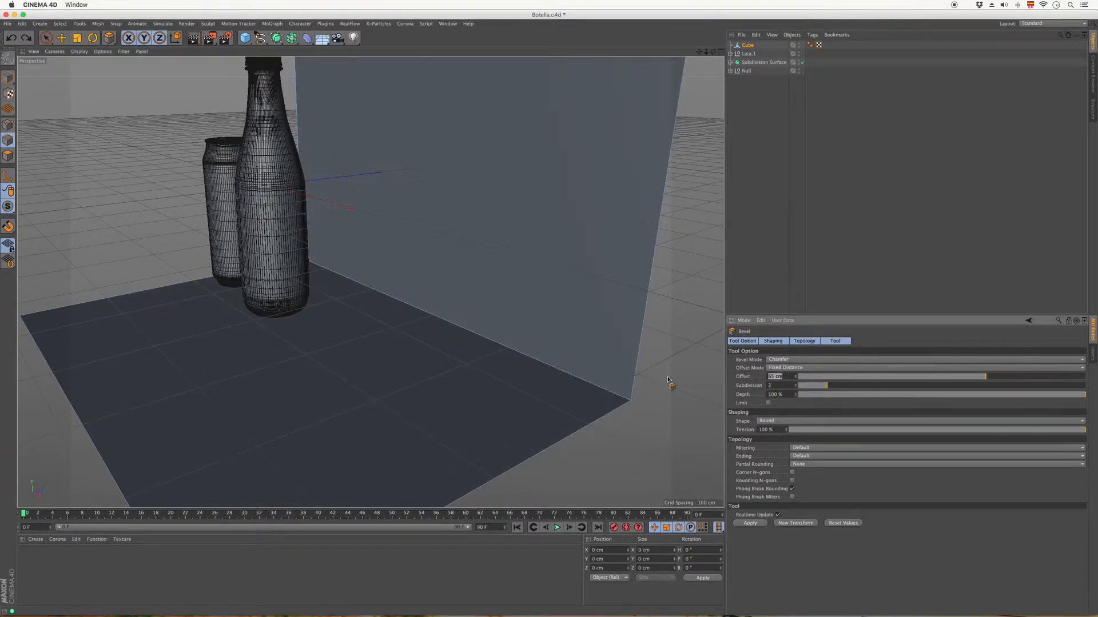
Step: Bevel the edge between floor and back wall with an offset of about 206 cm and 15 subdivisions
type("2")
key("Return")
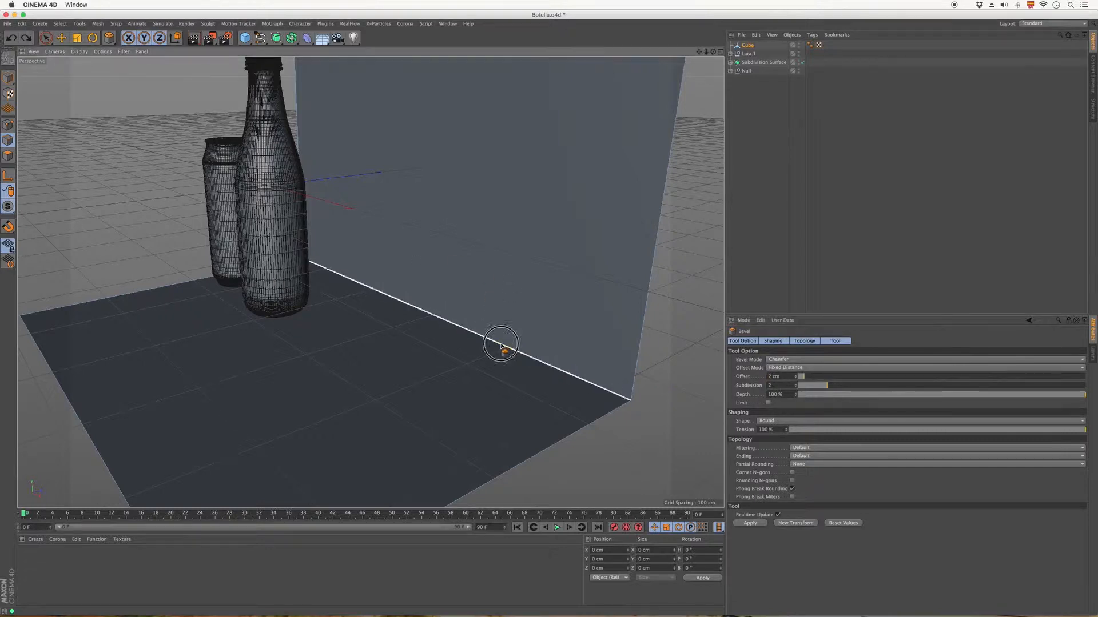
left_click_drag(502, 342, 542, 281)
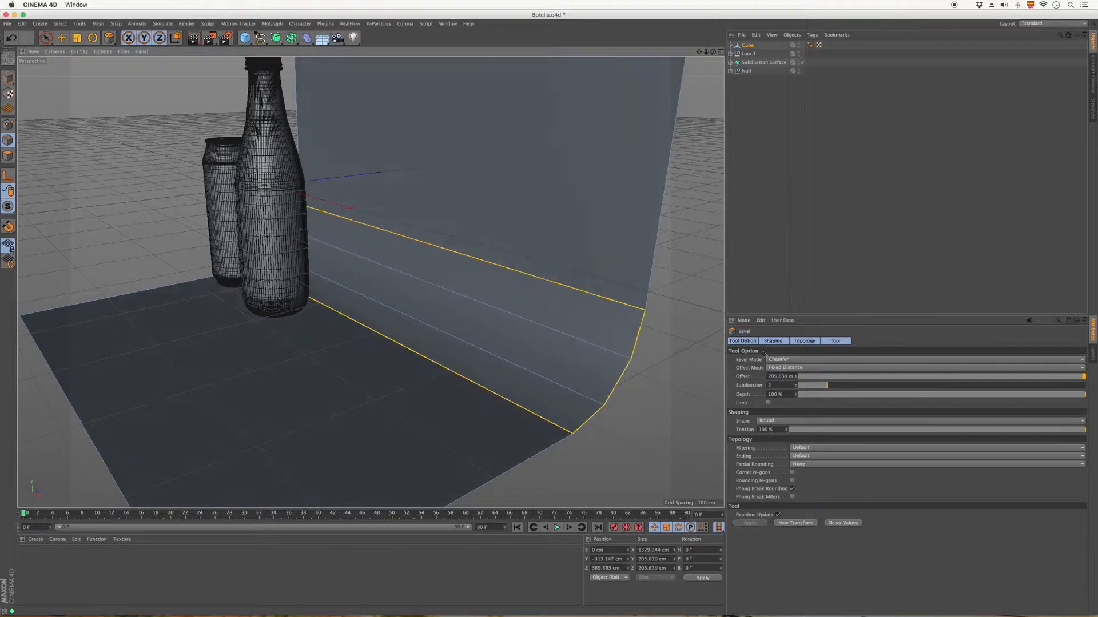
left_click_drag(825, 386, 1007, 364)
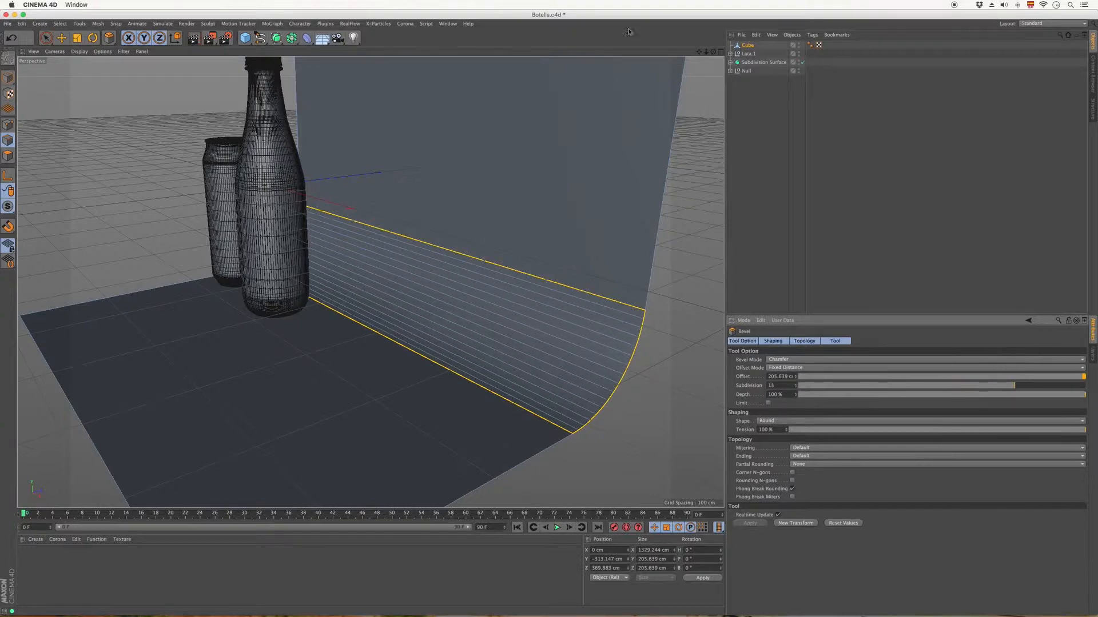
Step: Scale the whole curved backdrop object up to about 3828 × 2396 × 2723 cm in model mode
left_click_drag(712, 52, 761, 83)
scroll(454, 215, "down", 5)
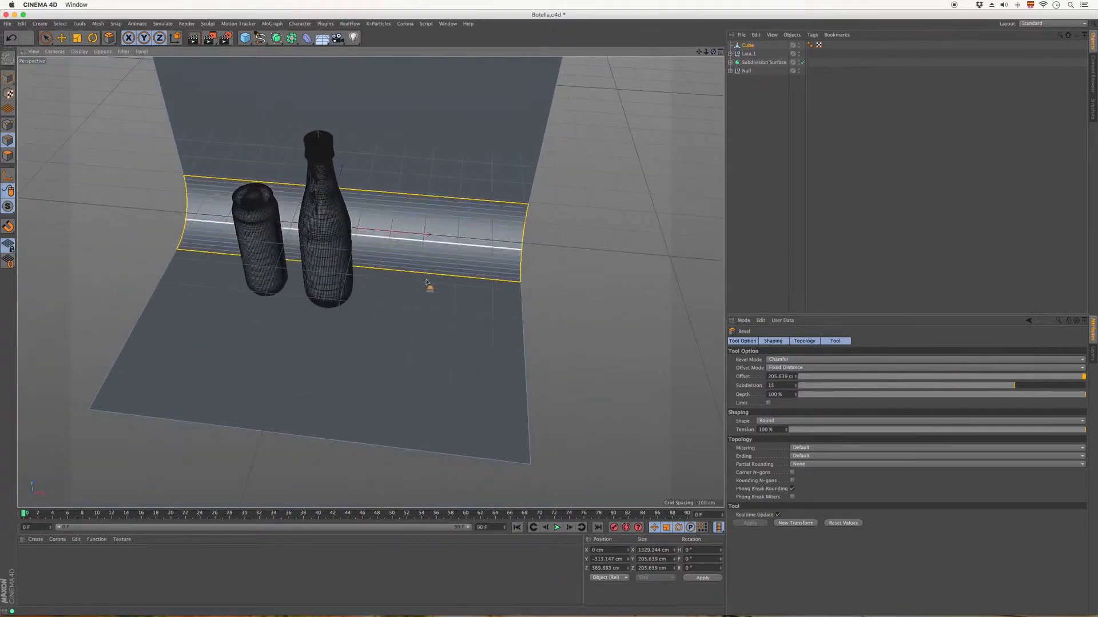
left_click_drag(713, 55, 729, 45)
left_click(746, 54)
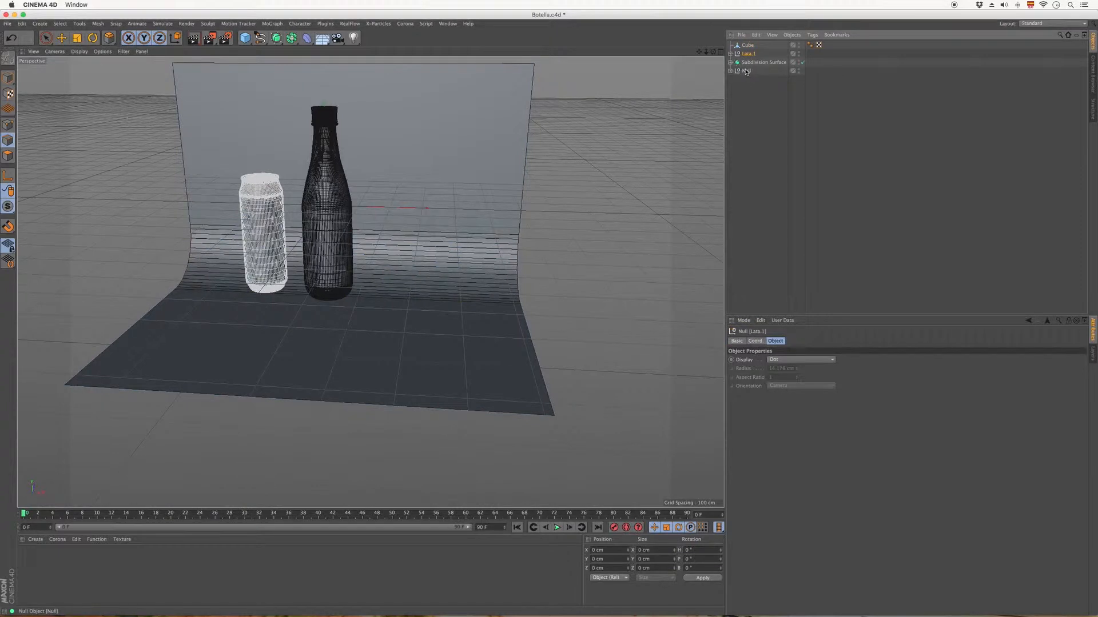
left_click(745, 73, "shift")
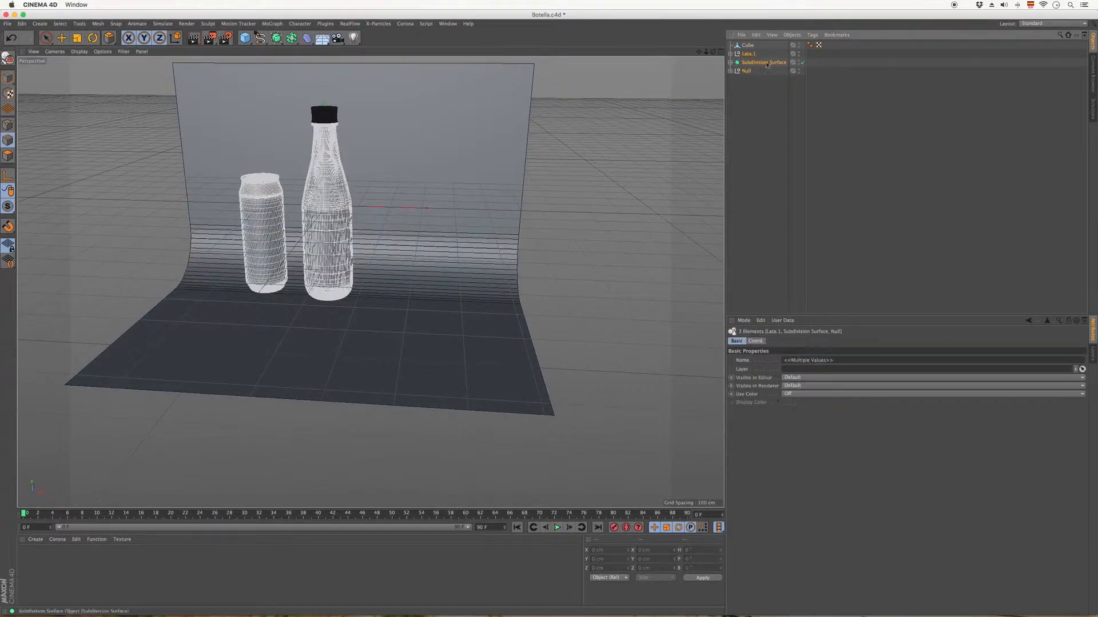
left_click(747, 47)
left_click(8, 78)
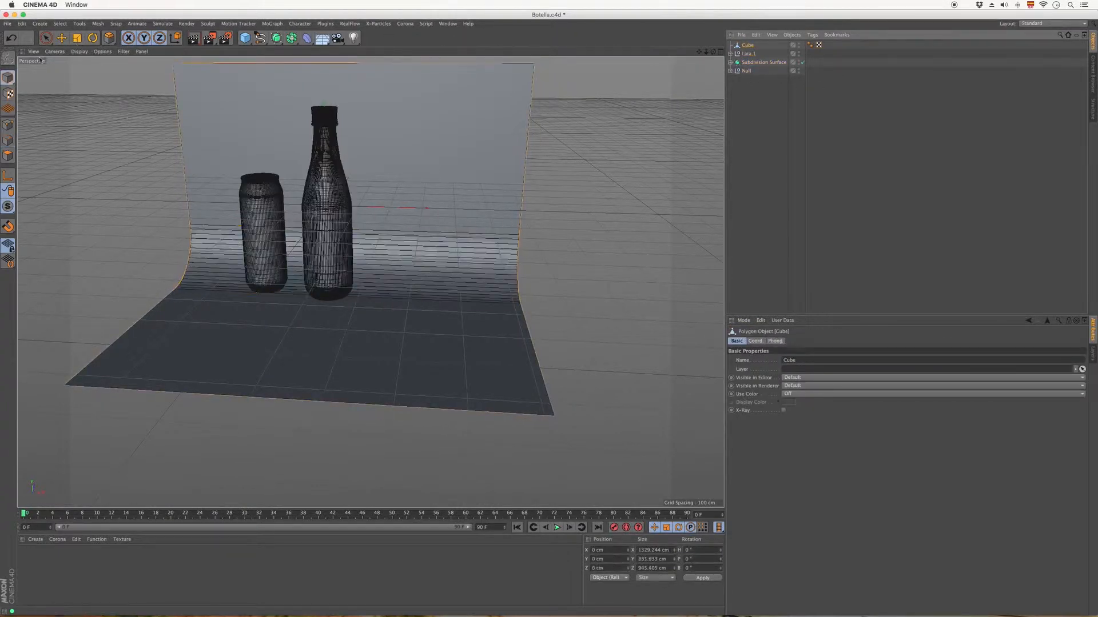
left_click(77, 38)
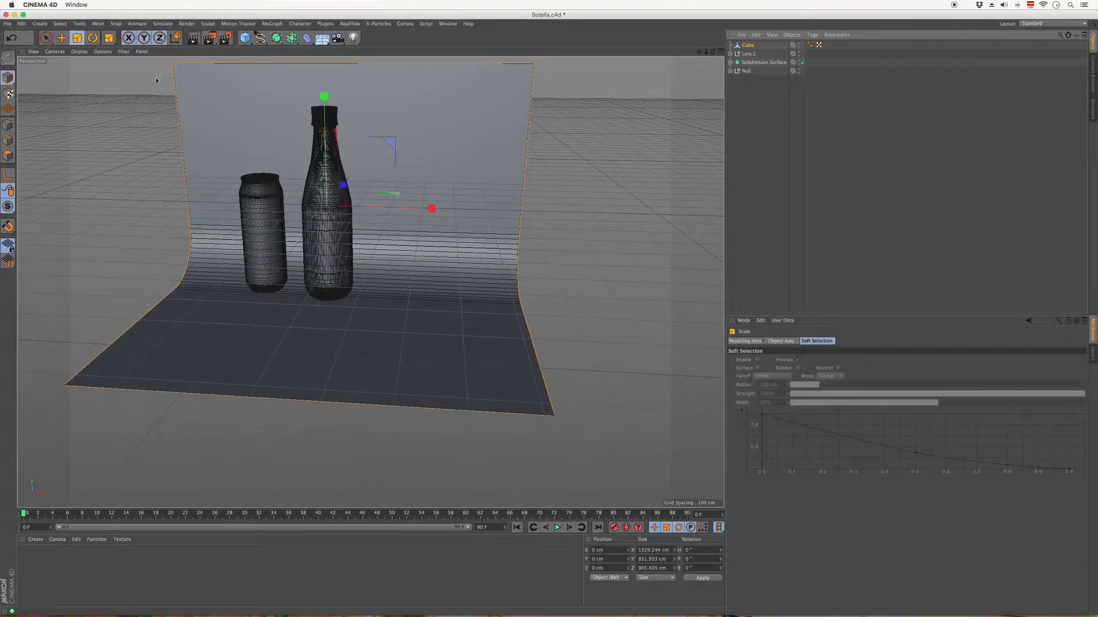
mouse_move(379, 296)
left_mouse_down()
mouse_move(589, 191)
mouse_move(846, 148)
mouse_move(400, 299)
left_mouse_up()
Step: Raise the backdrop until its floor reaches the base of the can and bottle, and shift it to about -275 cm in X
left_click(50, 36)
left_click(86, 49)
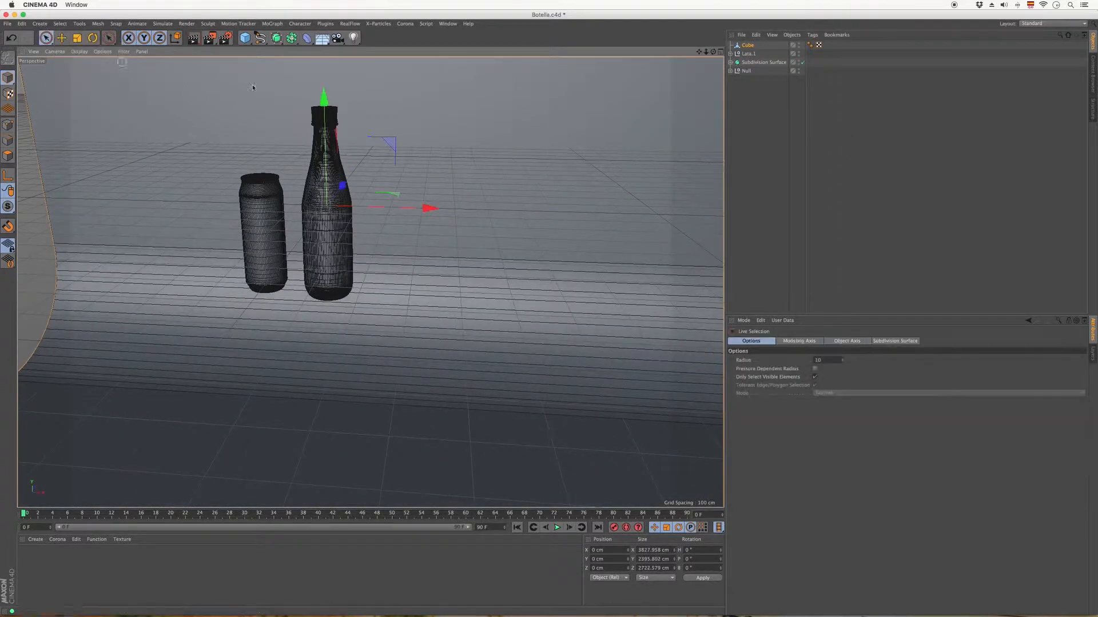
left_click_drag(324, 95, 324, 64)
scroll(295, 240, "down", 5)
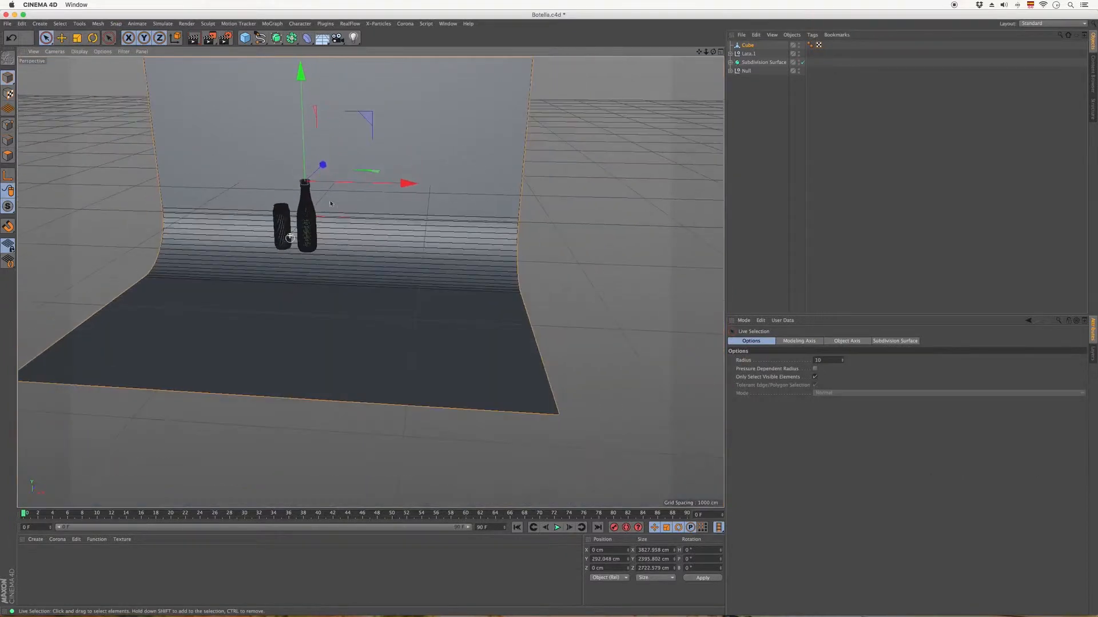
left_click_drag(412, 183, 374, 181)
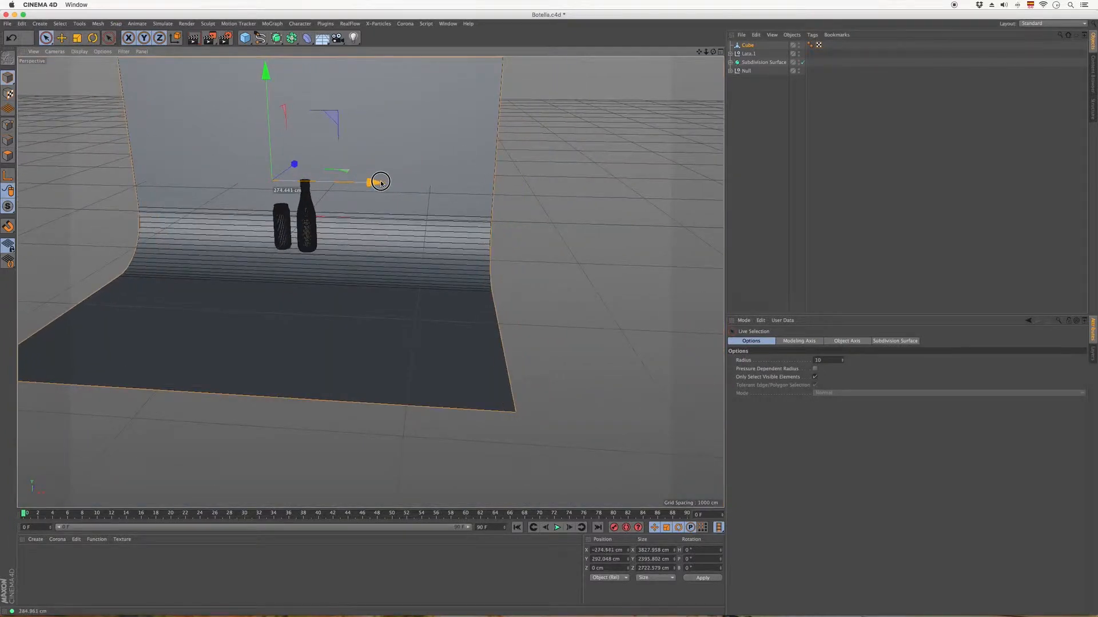
left_click_drag(265, 70, 276, 2)
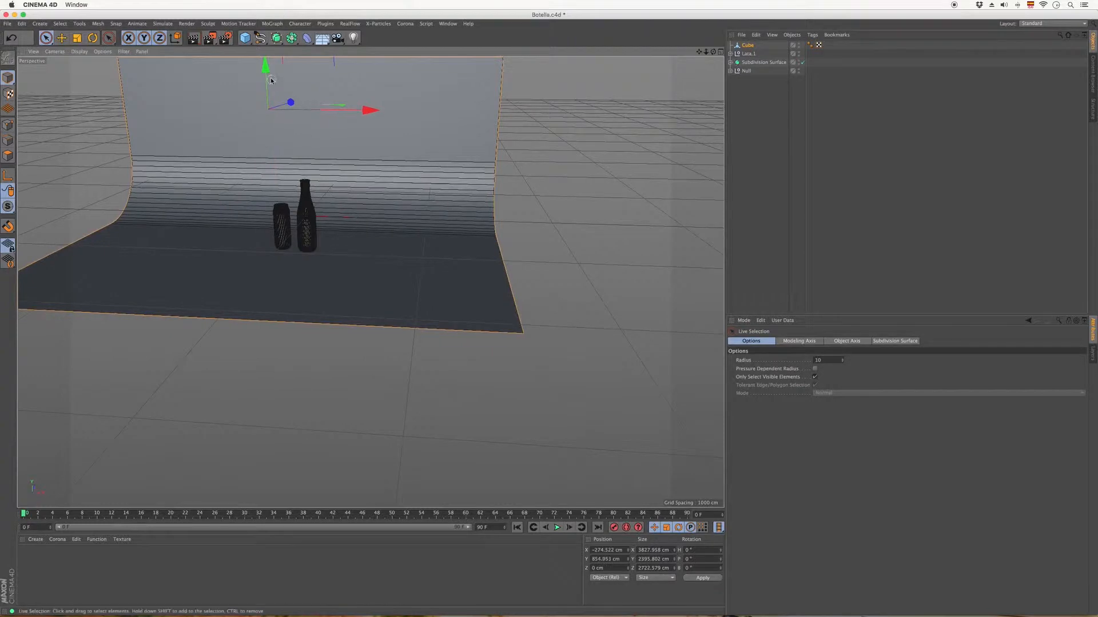
left_click_drag(266, 88, 262, 81)
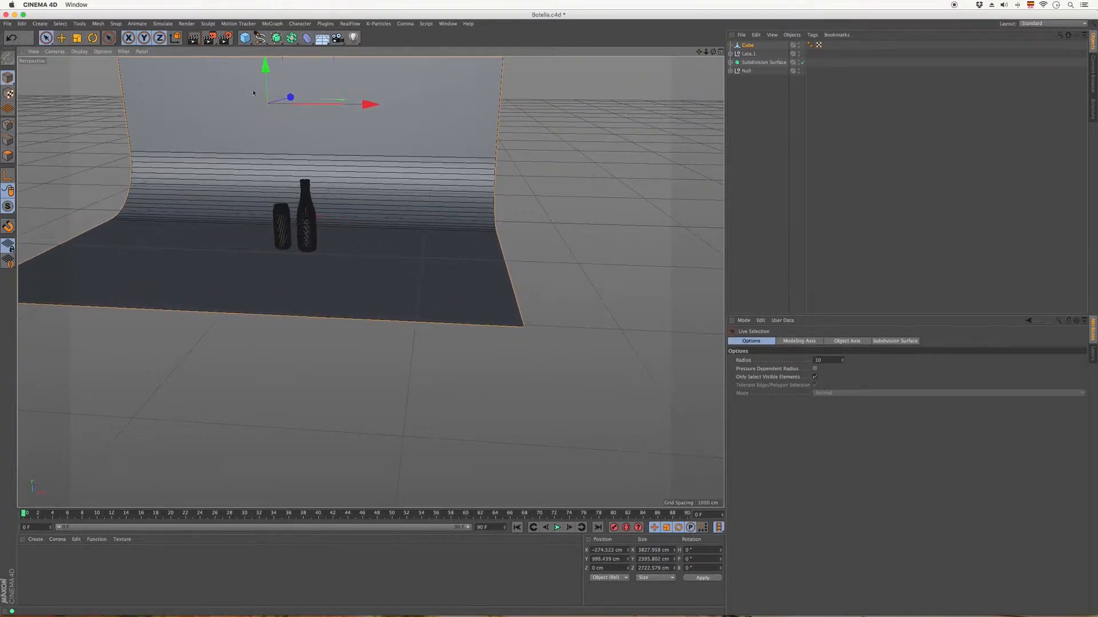
Step: Select Lata.1, Subdivision Surface and Null and move them together towards the back wall, to about 313 cm in Z
scroll(277, 239, "up", 5)
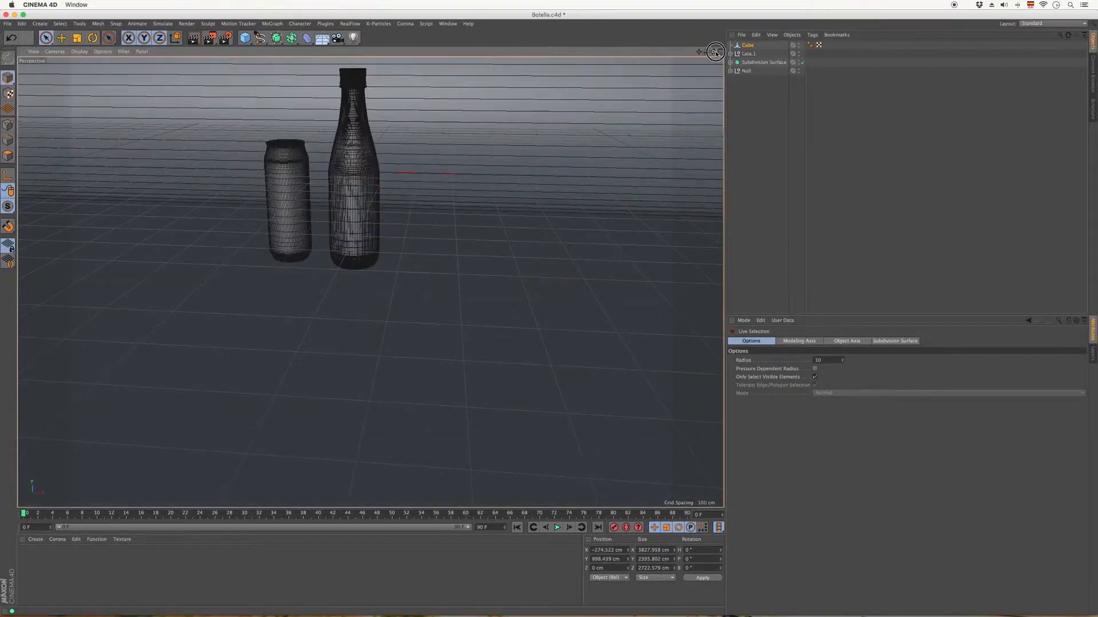
left_click_drag(715, 53, 371, 282)
scroll(398, 324, "down", 5)
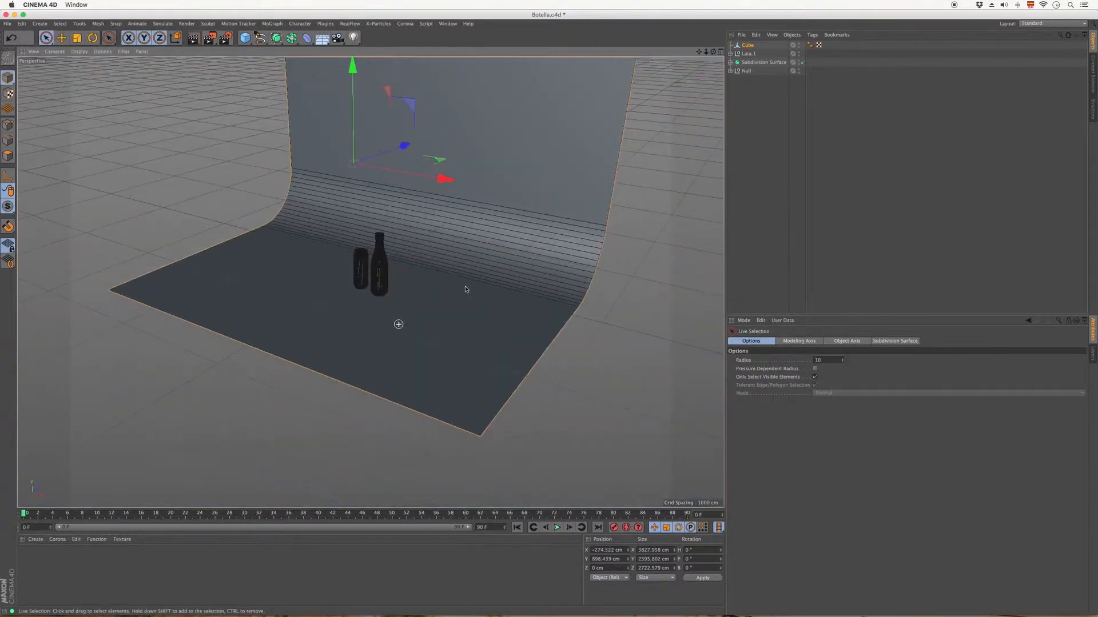
scroll(540, 278, "up", 3)
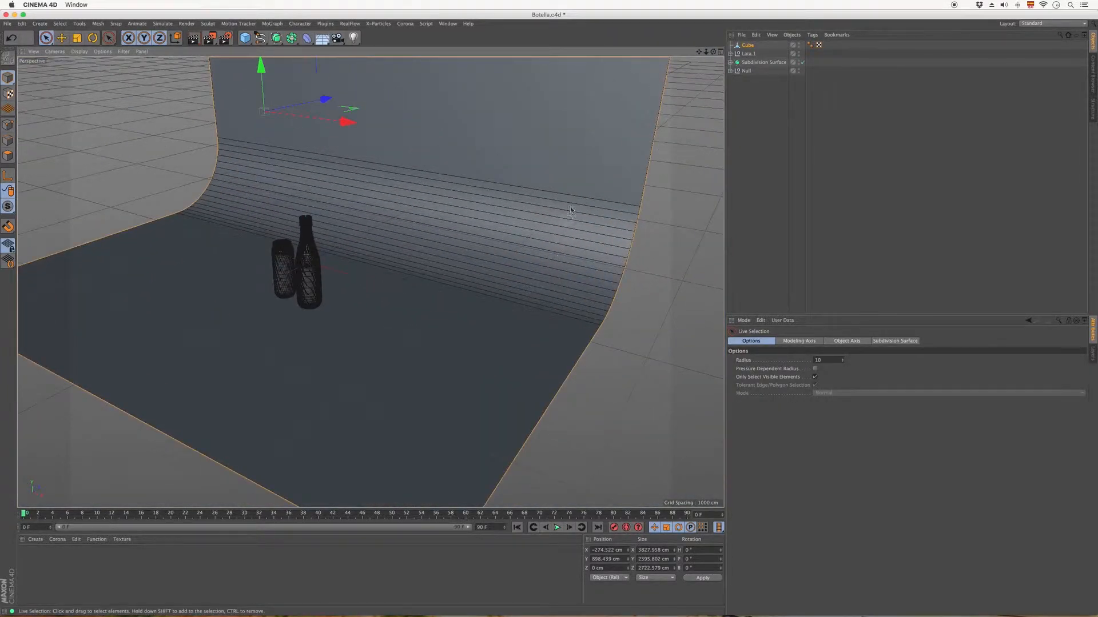
left_click_drag(713, 53, 370, 282)
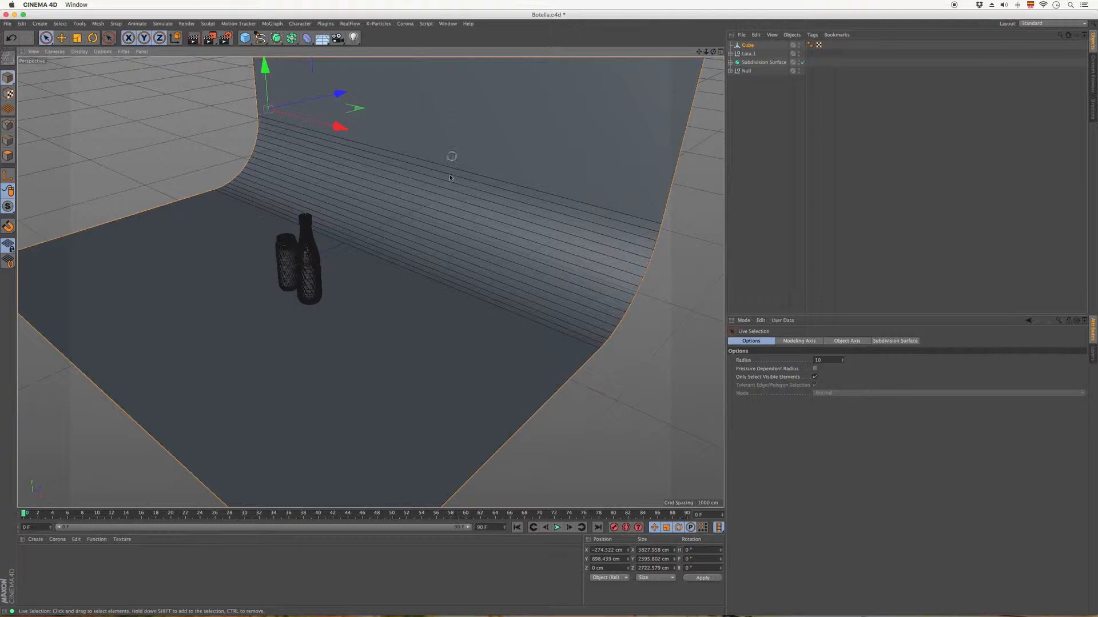
left_click(7, 155)
left_click_drag(713, 52, 765, 42)
left_click(743, 55)
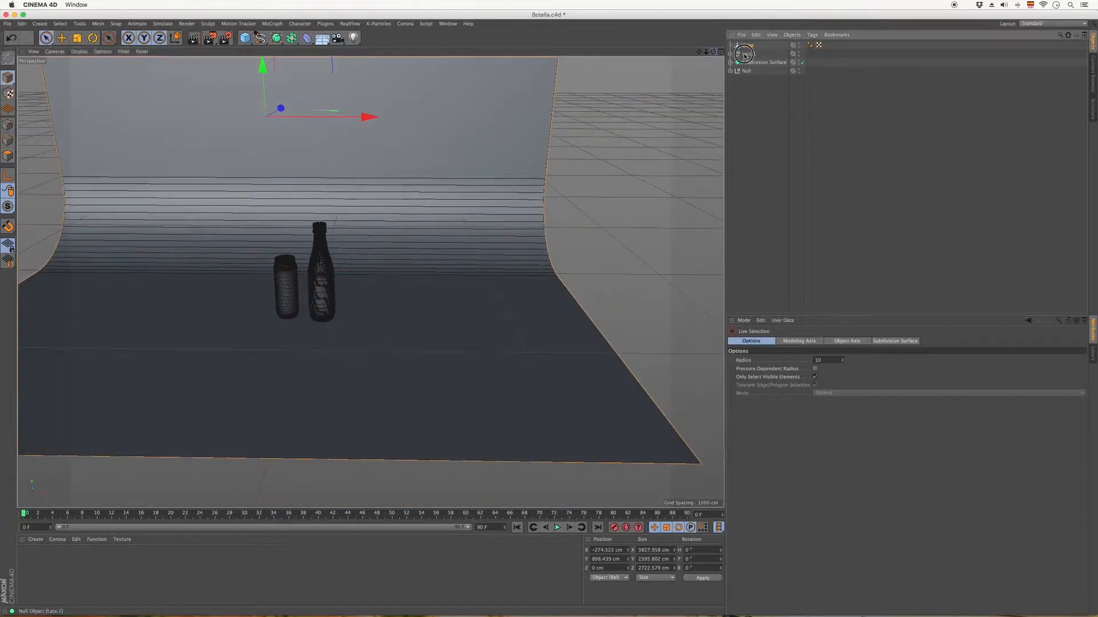
left_click(745, 71, "shift")
left_click_drag(313, 253, 321, 204)
mouse_move(309, 153)
left_mouse_down()
mouse_move(309, 176)
mouse_move(307, 156)
left_mouse_up()
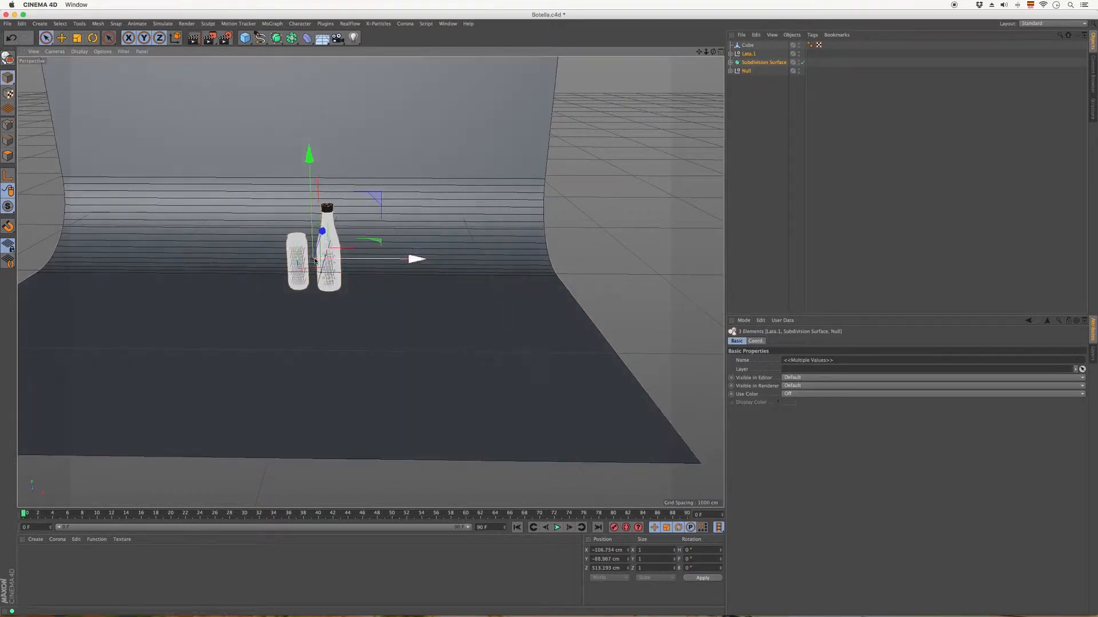
Step: Move Lata.1, Subdivision Surface and Null together to about -184 cm in X and about -93 cm in Y
scroll(304, 261, "up", 5)
left_click_drag(713, 52, 749, 52)
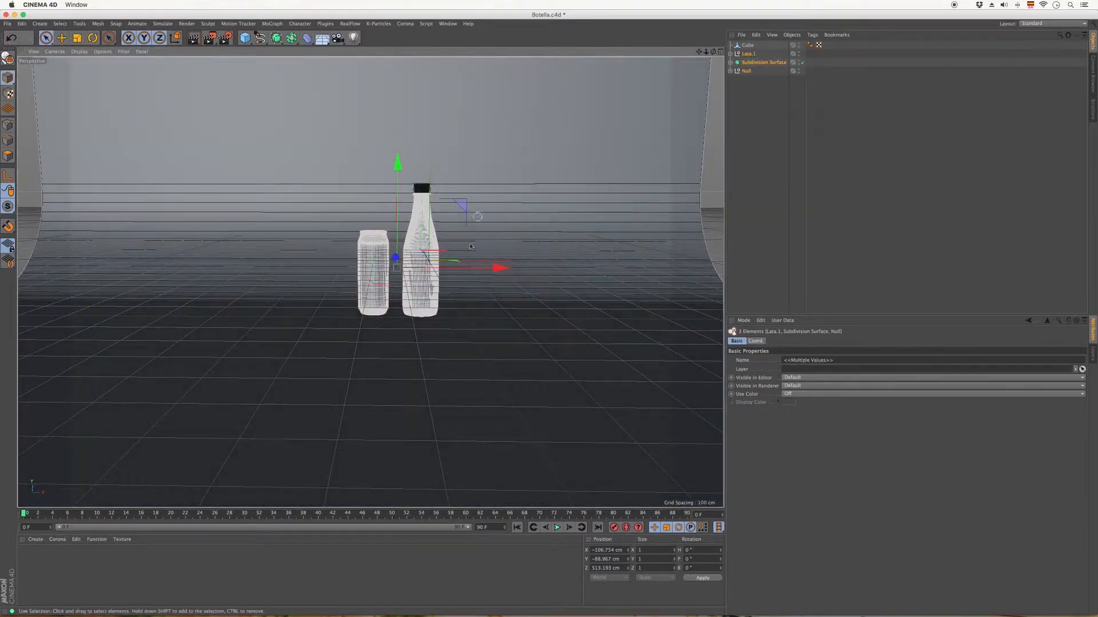
left_click_drag(499, 268, 486, 272)
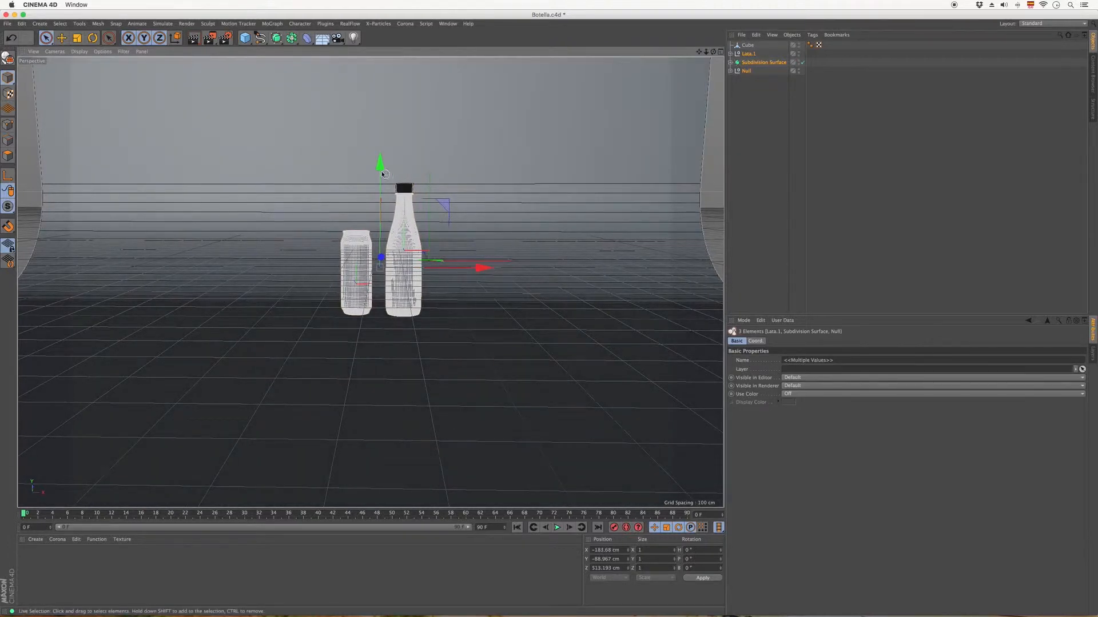
mouse_move(379, 165)
left_mouse_down()
mouse_move(375, 179)
mouse_move(377, 165)
left_mouse_up()
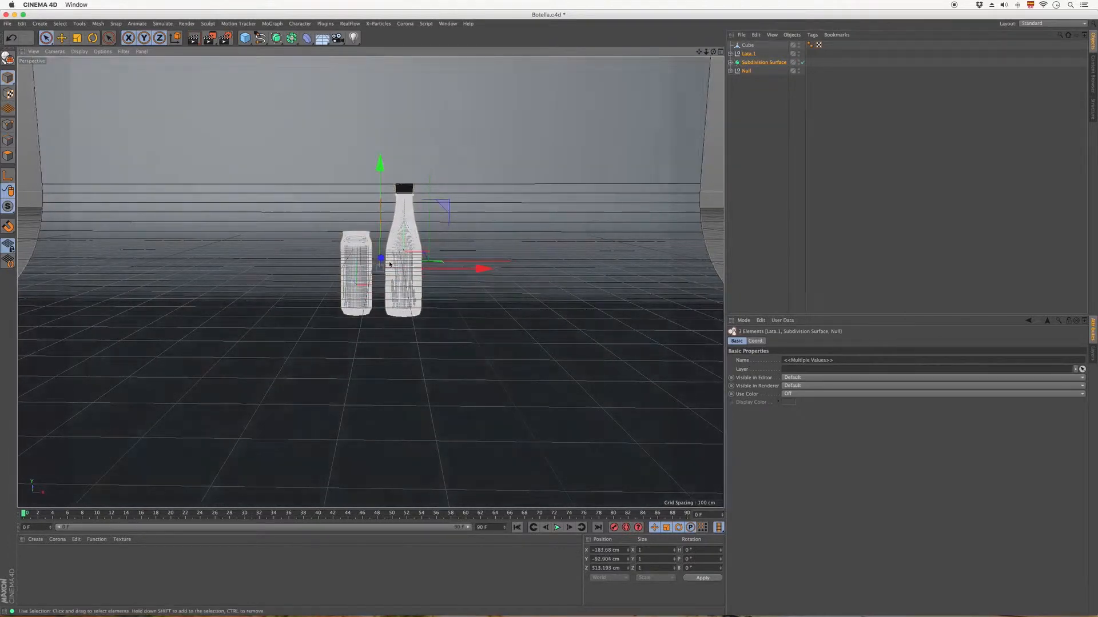
left_click_drag(384, 258, 384, 258)
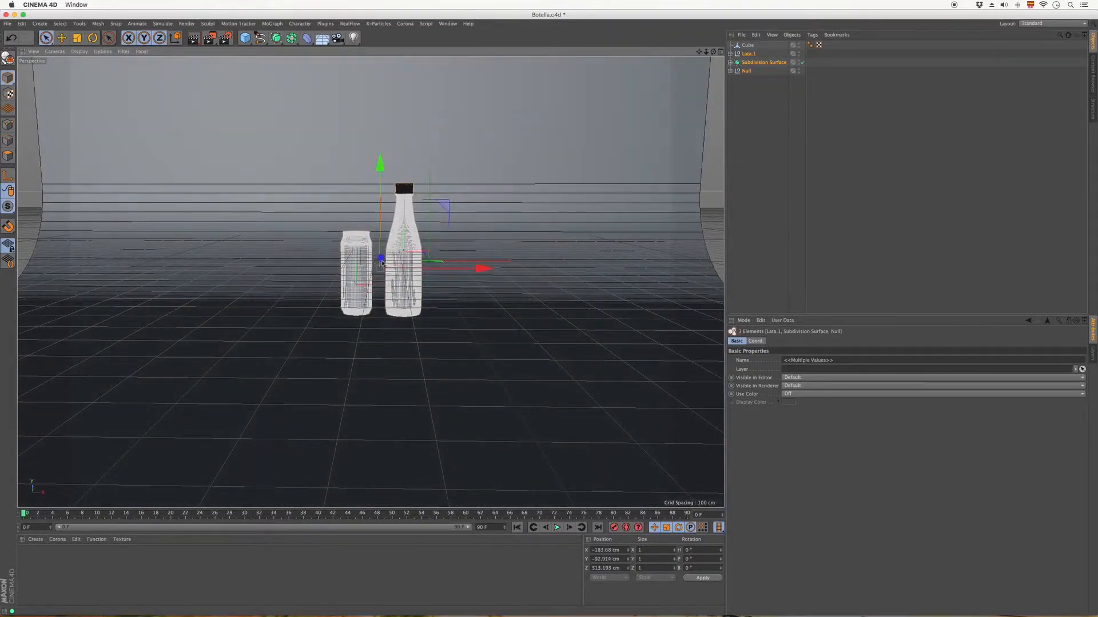
Step: Deselect all objects and switch the viewport display to smooth shading without wireframe lines
scroll(389, 281, "up", 5)
left_click_drag(713, 52, 657, 100)
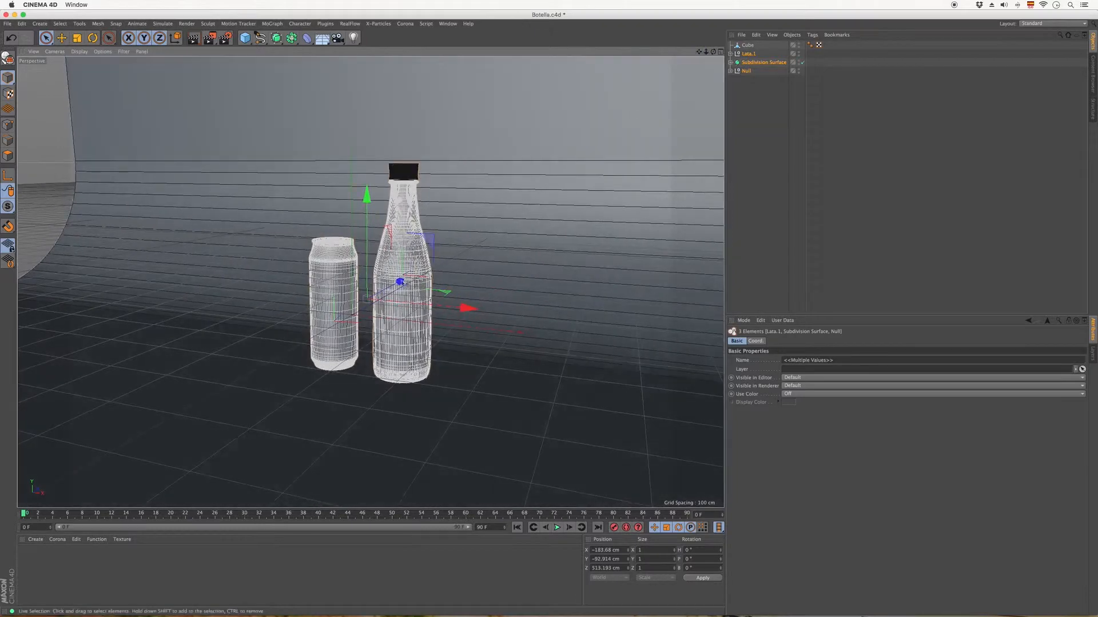
scroll(394, 314, "up", 6)
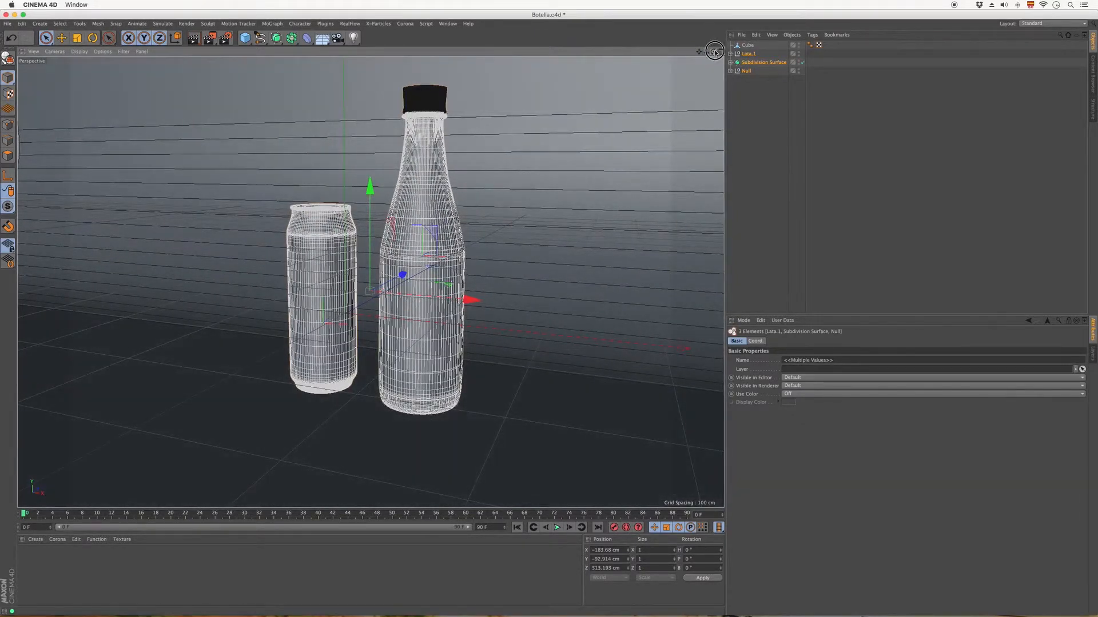
left_click_drag(713, 52, 733, 45)
left_click(700, 113)
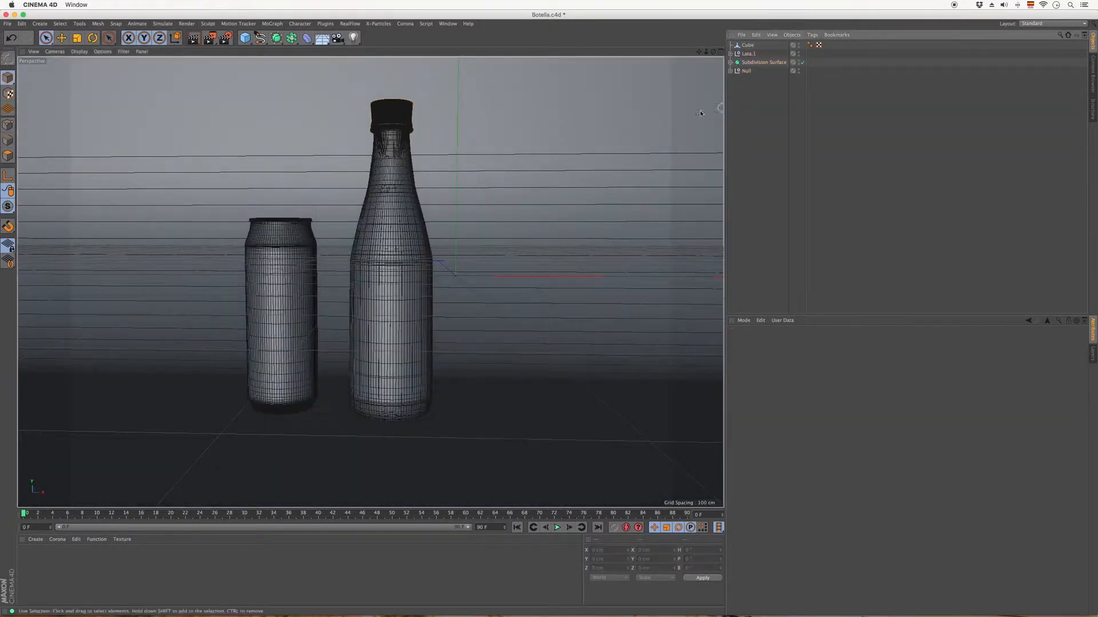
left_click(79, 52)
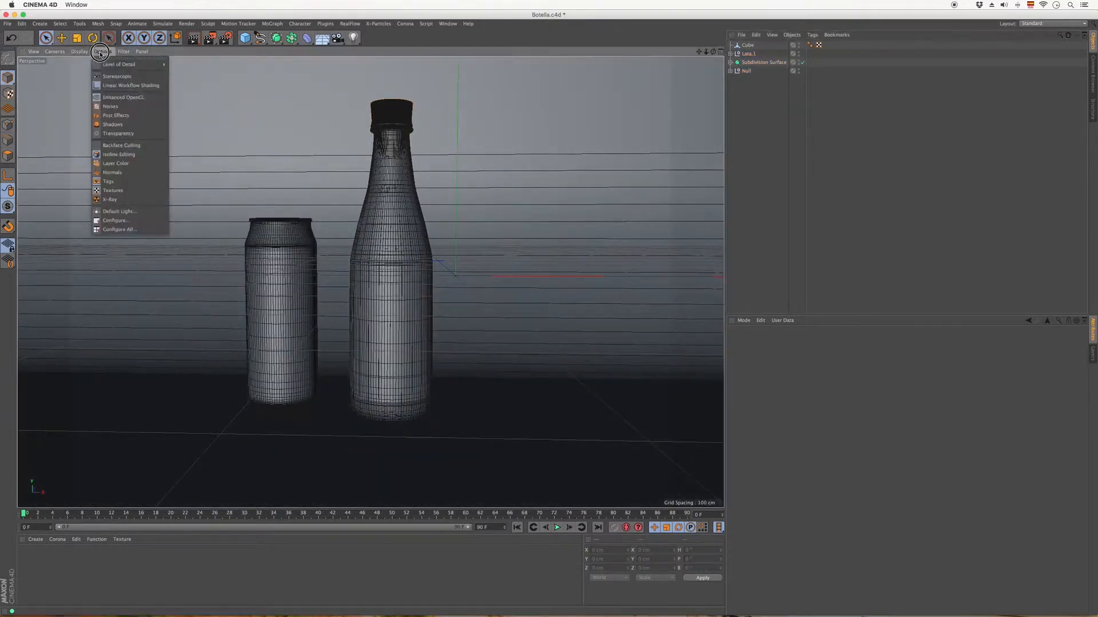
left_click(98, 64)
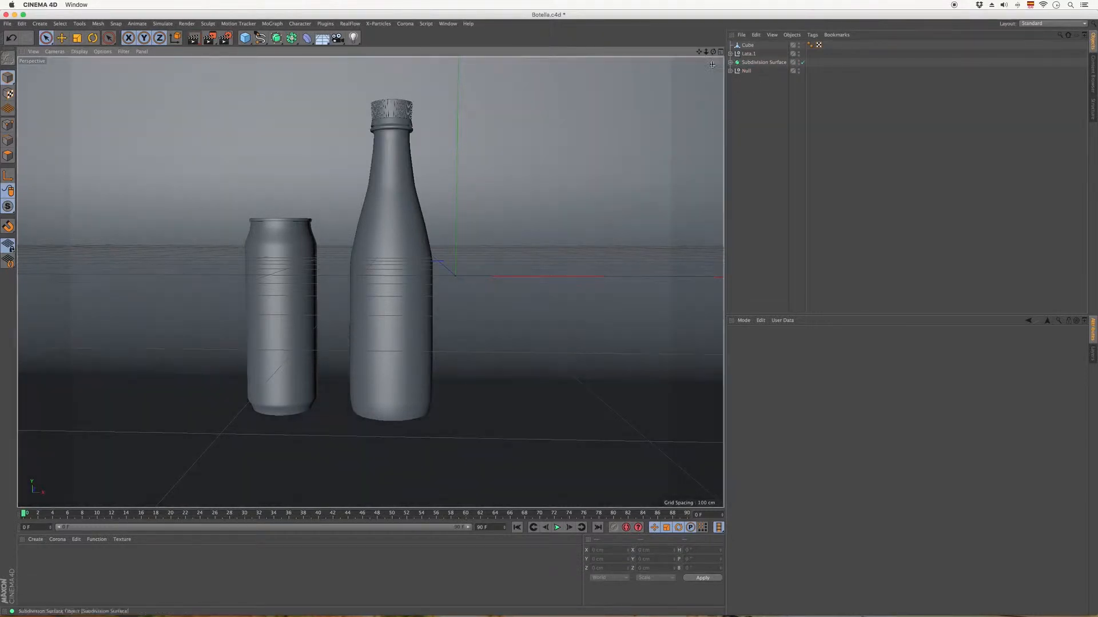
Step: Add a Platonic primitive and scale it down uniformly to about 13.35 cm
left_click(398, 221)
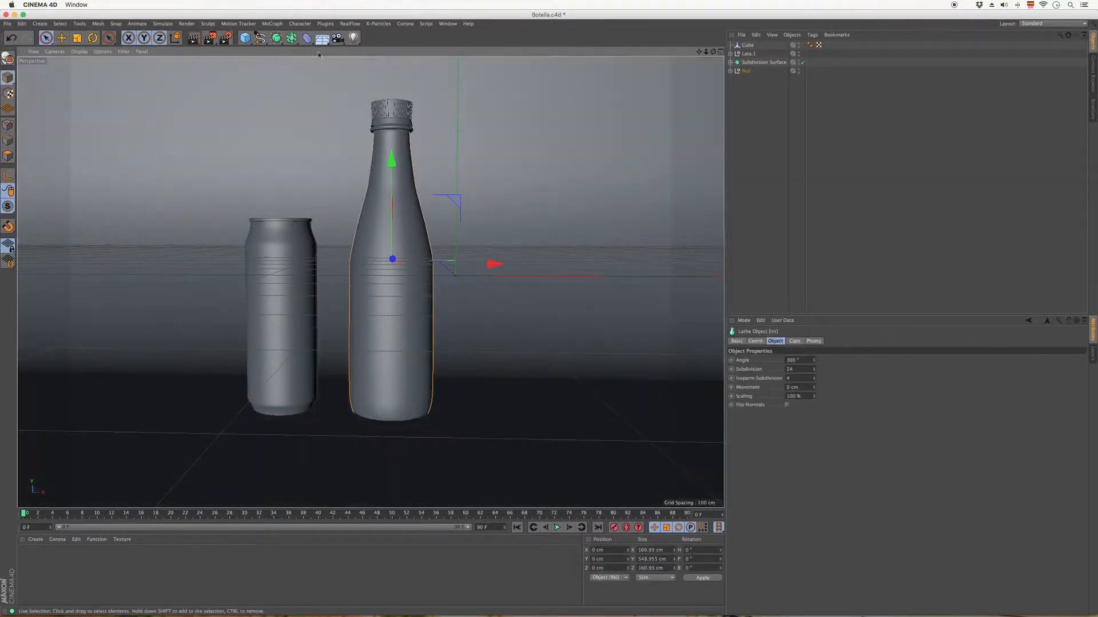
left_click(245, 38)
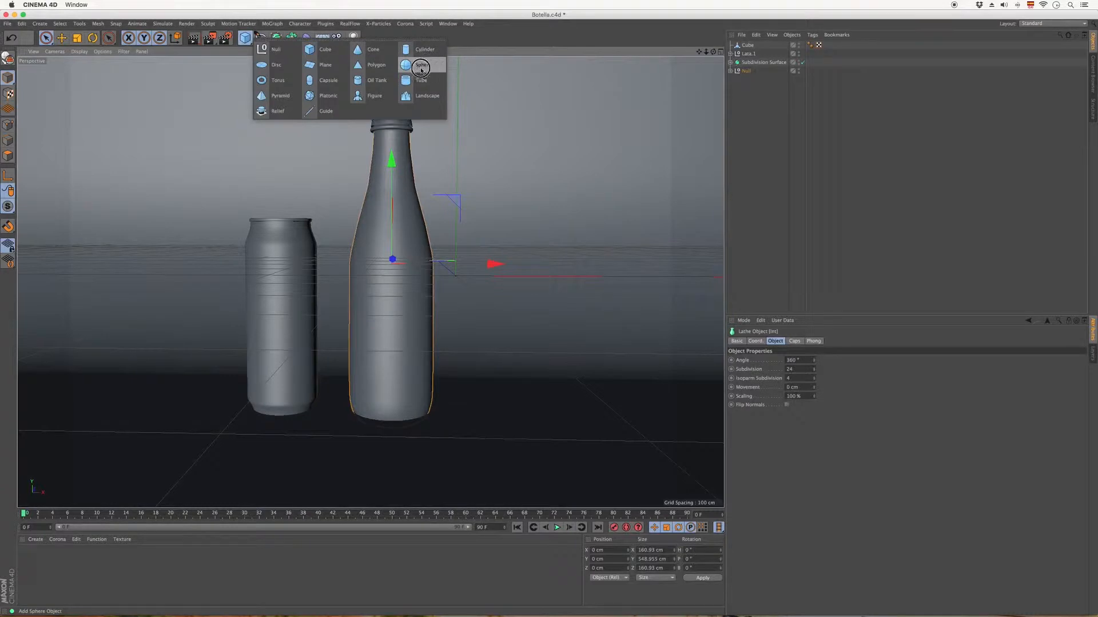
left_click(331, 97)
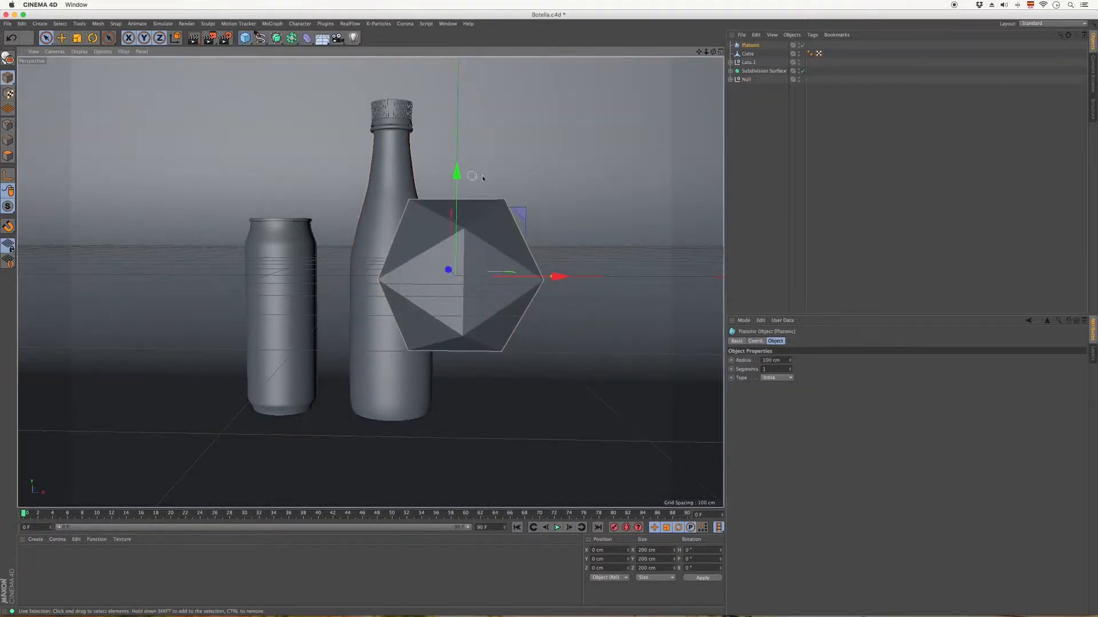
left_click(78, 38)
left_click_drag(566, 173, 281, 314)
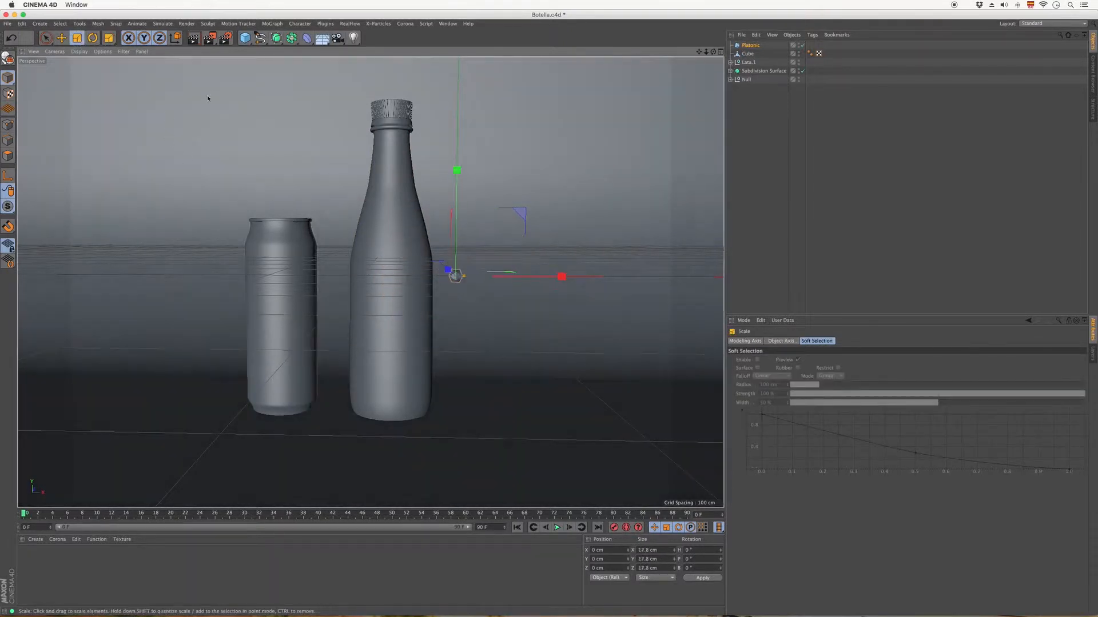
left_click(47, 38)
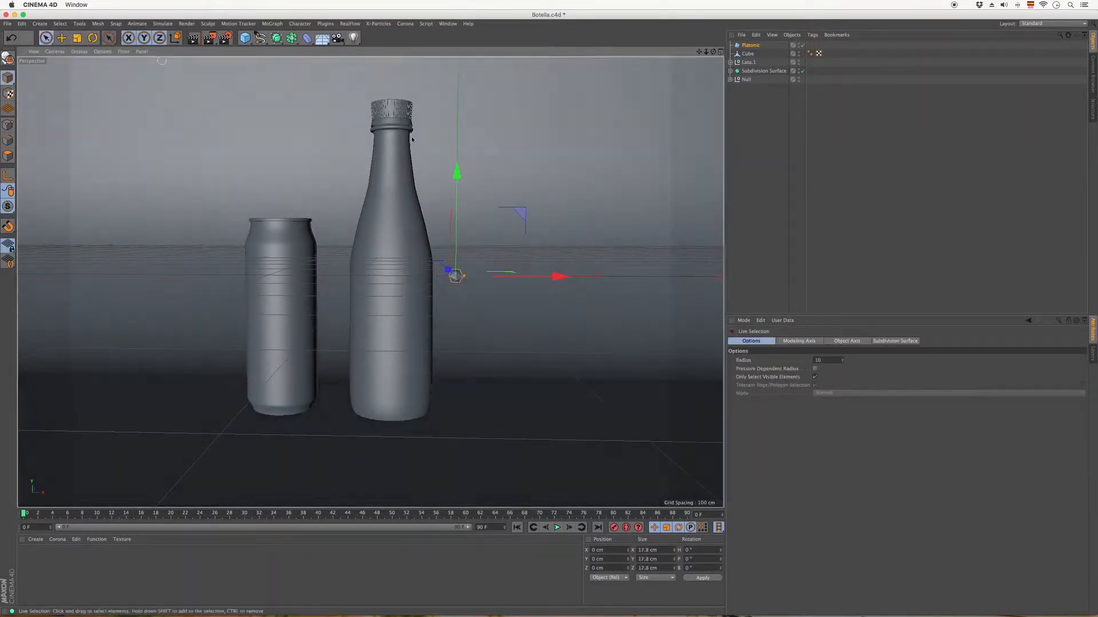
key("t")
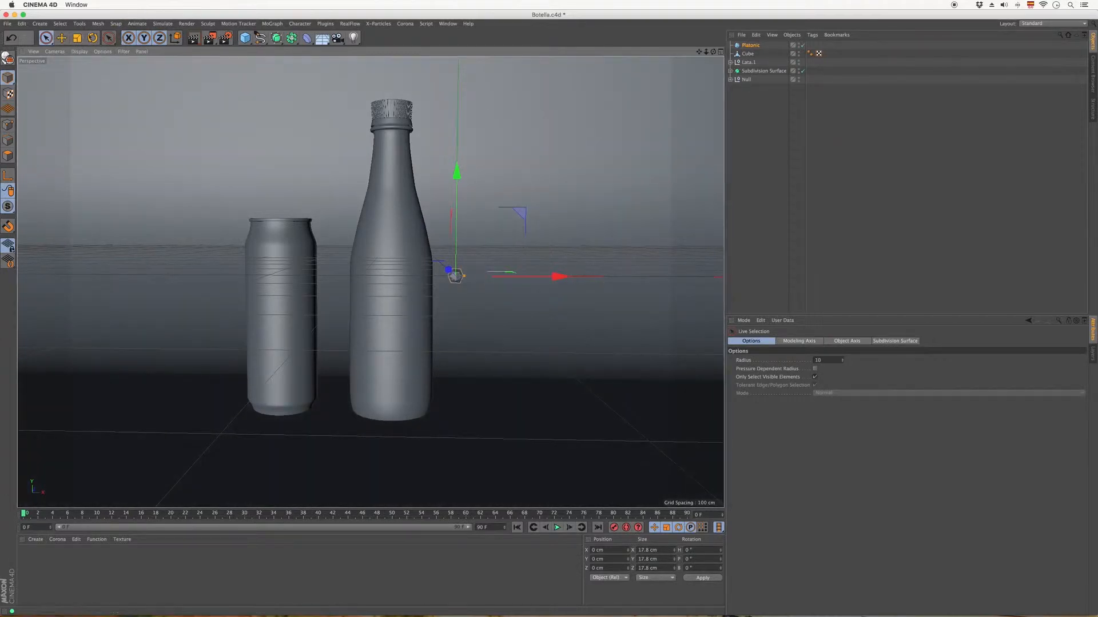
left_click_drag(523, 206, 491, 243)
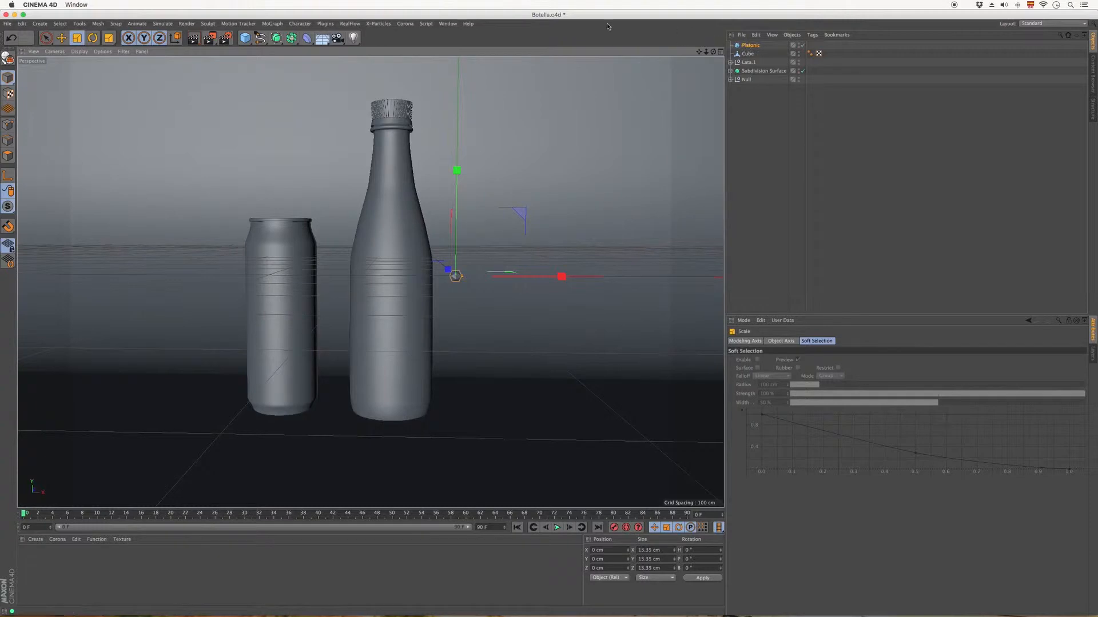
Step: Add a MoGraph Cloner and make the Platonic its child
left_click(273, 24)
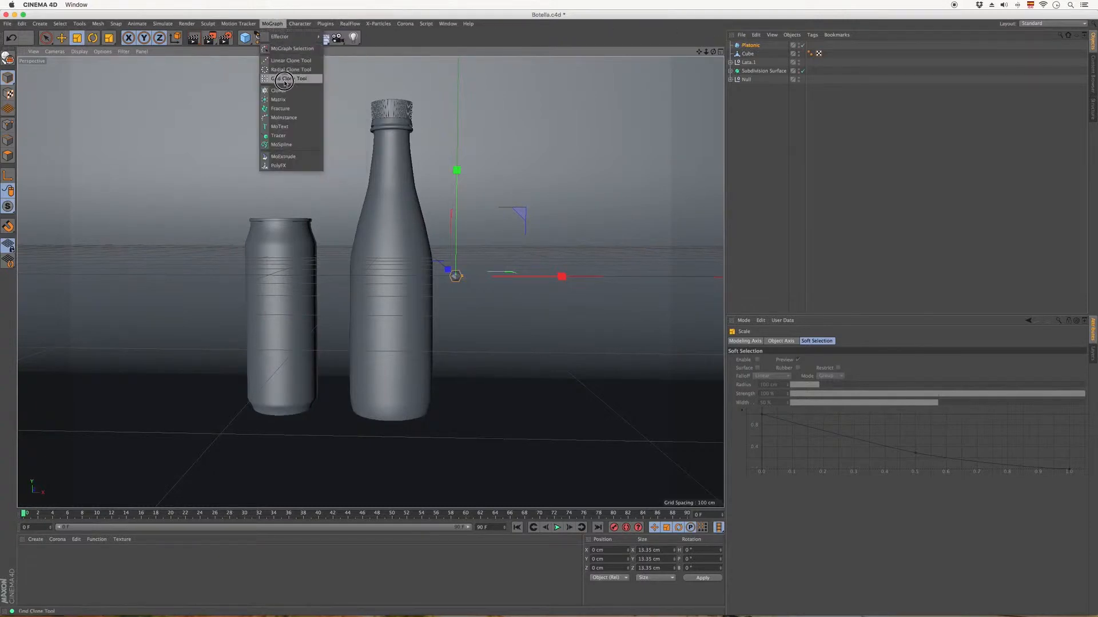
left_click(286, 93)
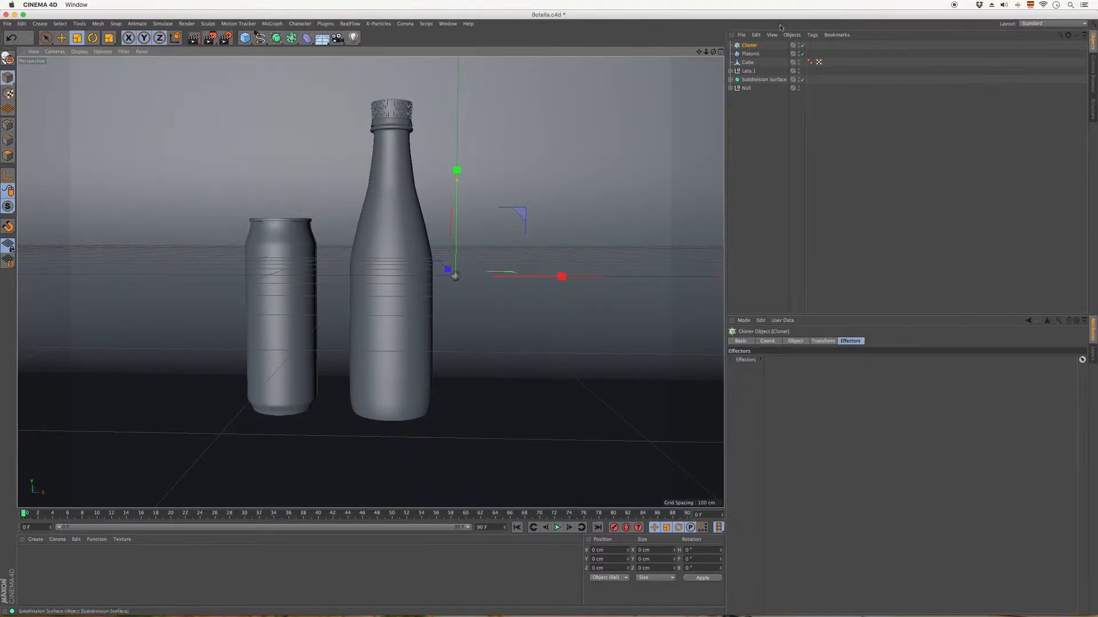
left_click_drag(749, 57, 748, 46)
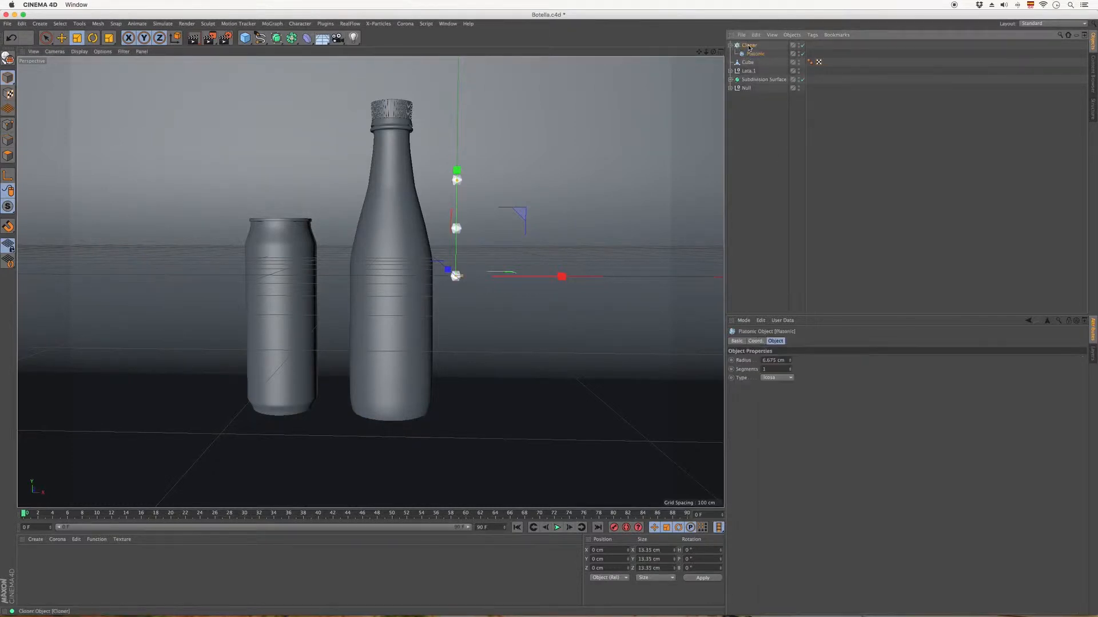
Step: Set the Cloner's mode to Object and assign the bottle mesh Ex.1 from the Null group as its object
left_click(796, 341)
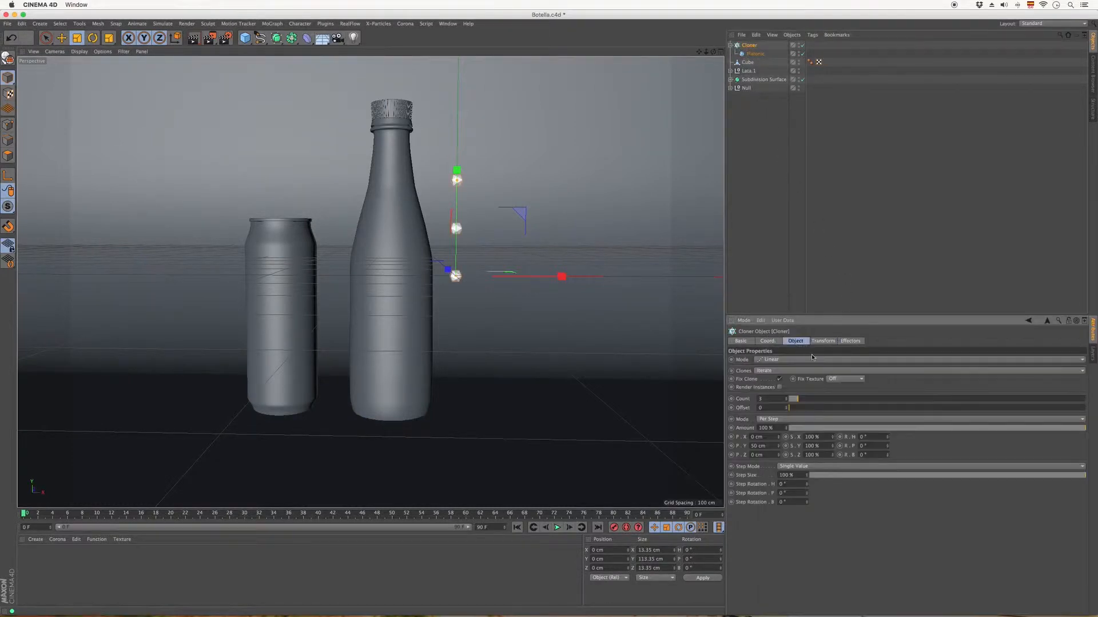
left_click(801, 361)
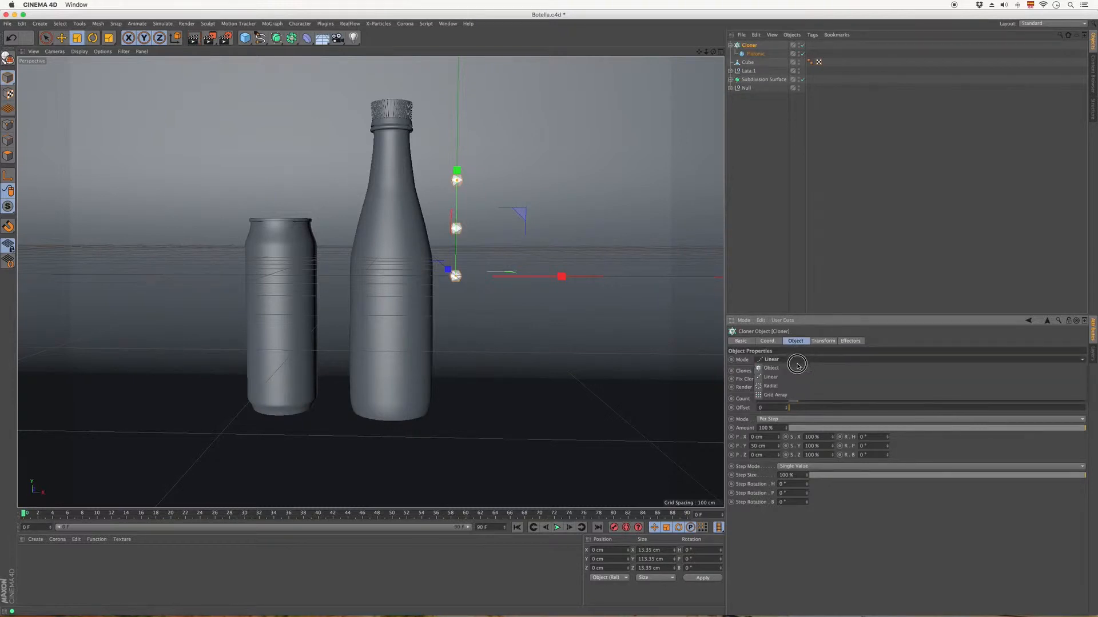
left_click(796, 367)
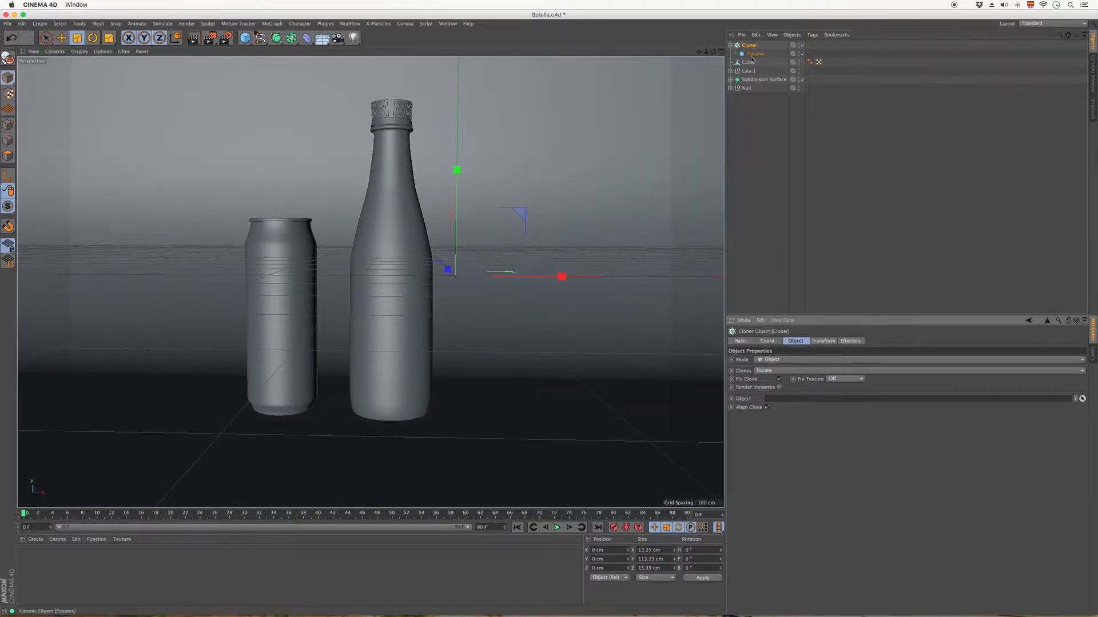
left_click(732, 88)
left_click(757, 123)
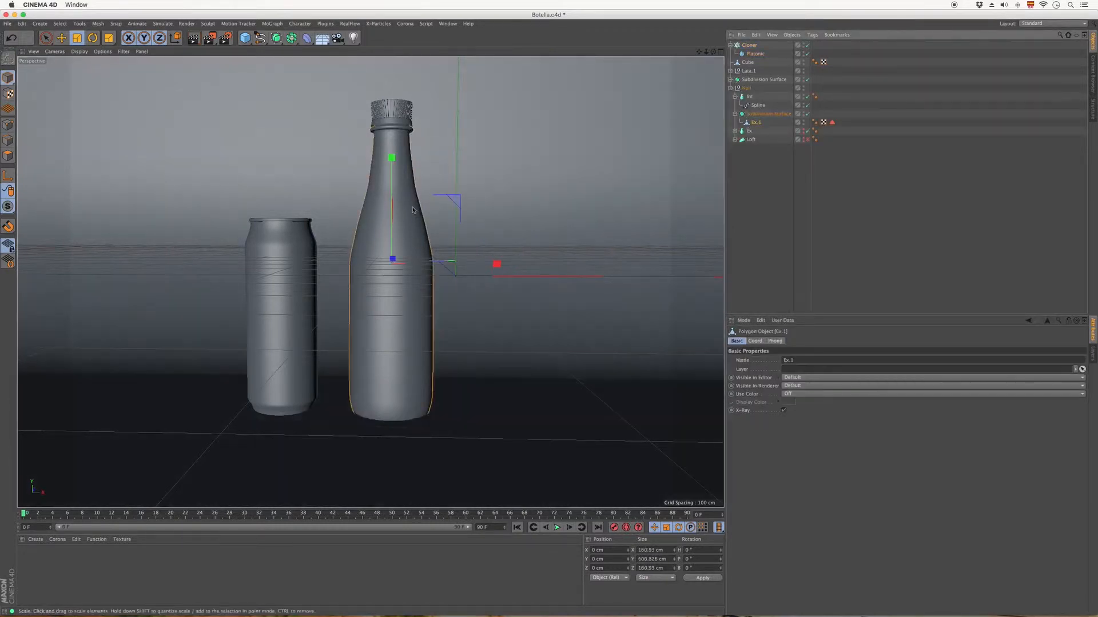
left_click(755, 45)
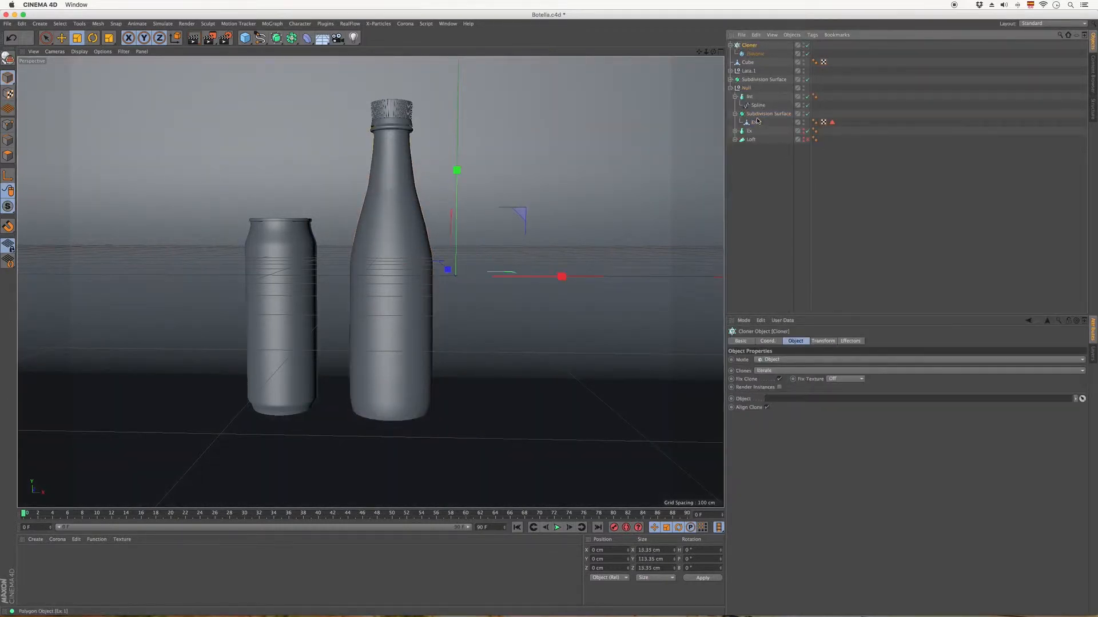
left_click_drag(756, 123, 781, 400)
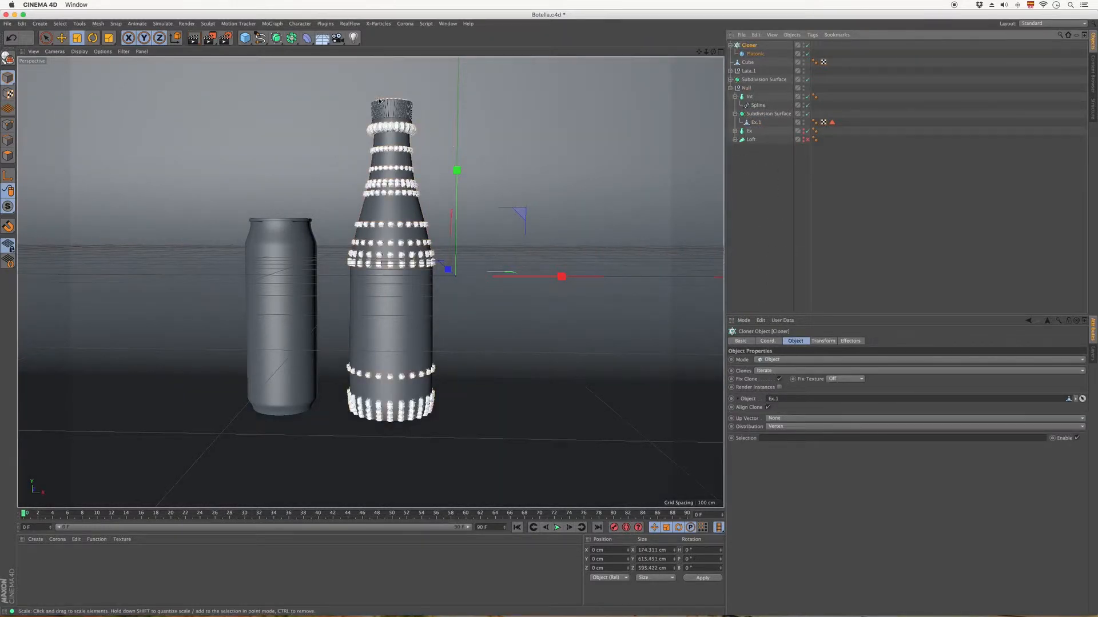
Step: Set the Cloner's distribution to Volume and raise the clone count to about 160
left_click(786, 428)
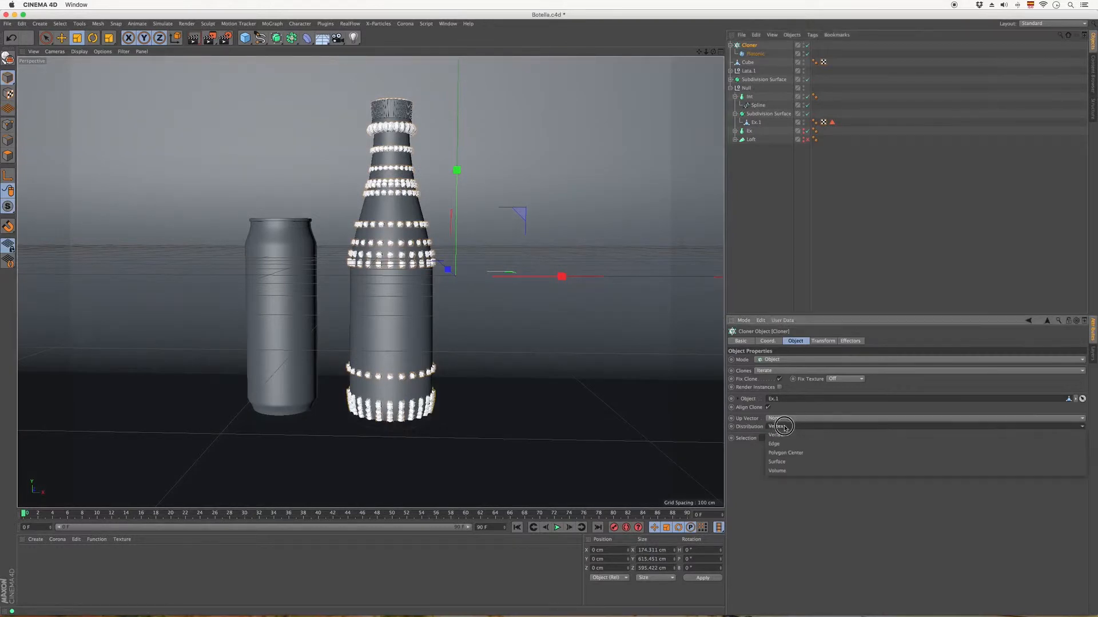
left_click(785, 472)
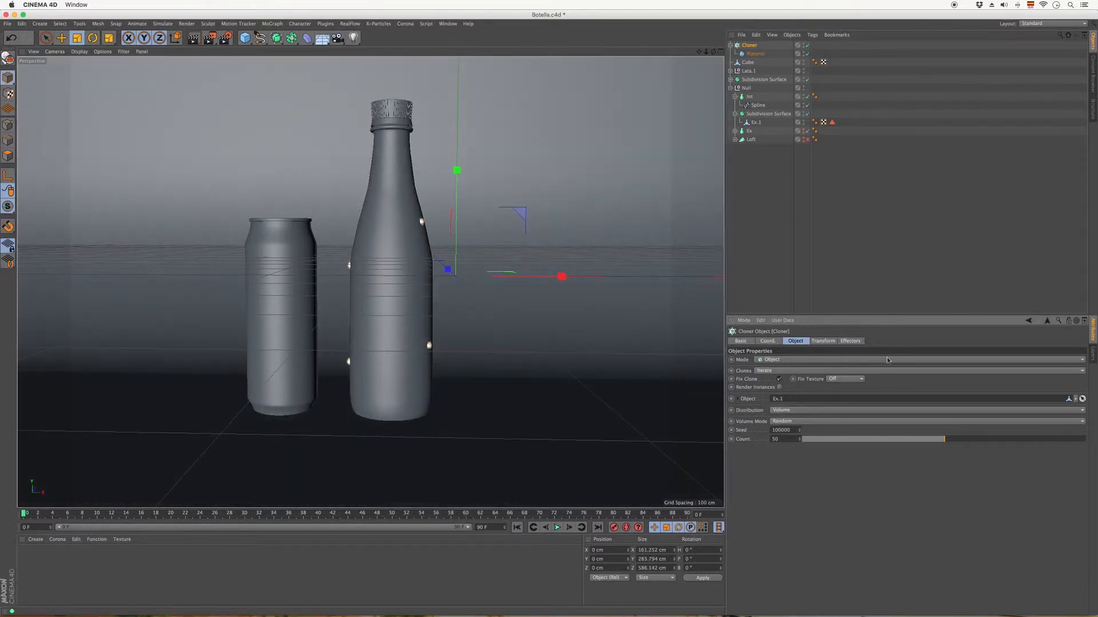
left_click_drag(951, 444, 1085, 436)
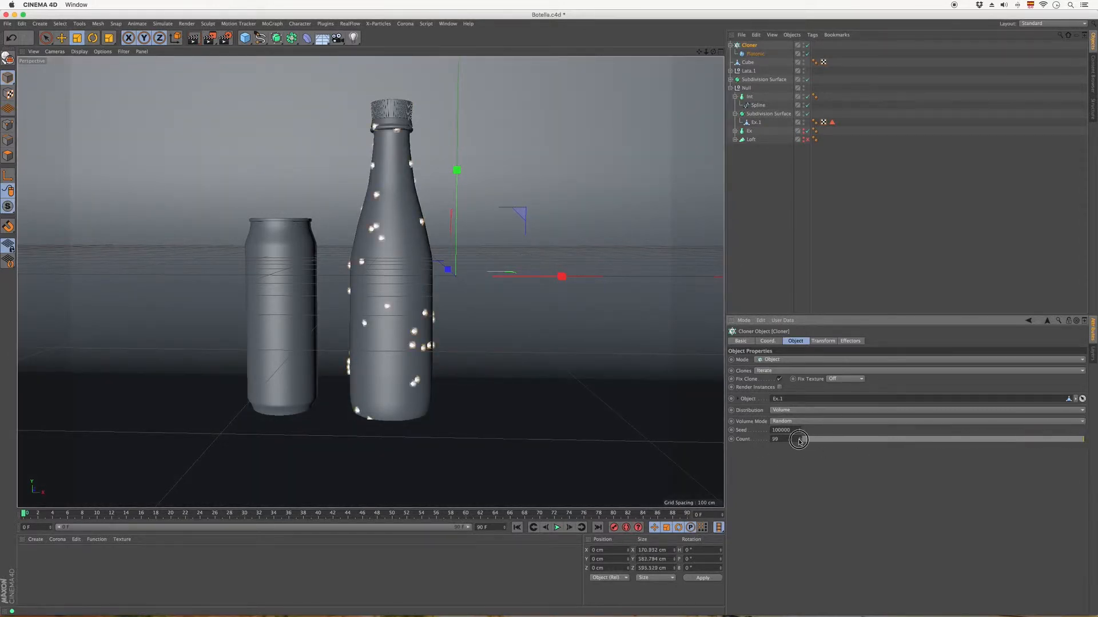
mouse_move(798, 441)
left_mouse_down()
mouse_move(875, 250)
mouse_move(794, 451)
mouse_move(823, 405)
left_mouse_up()
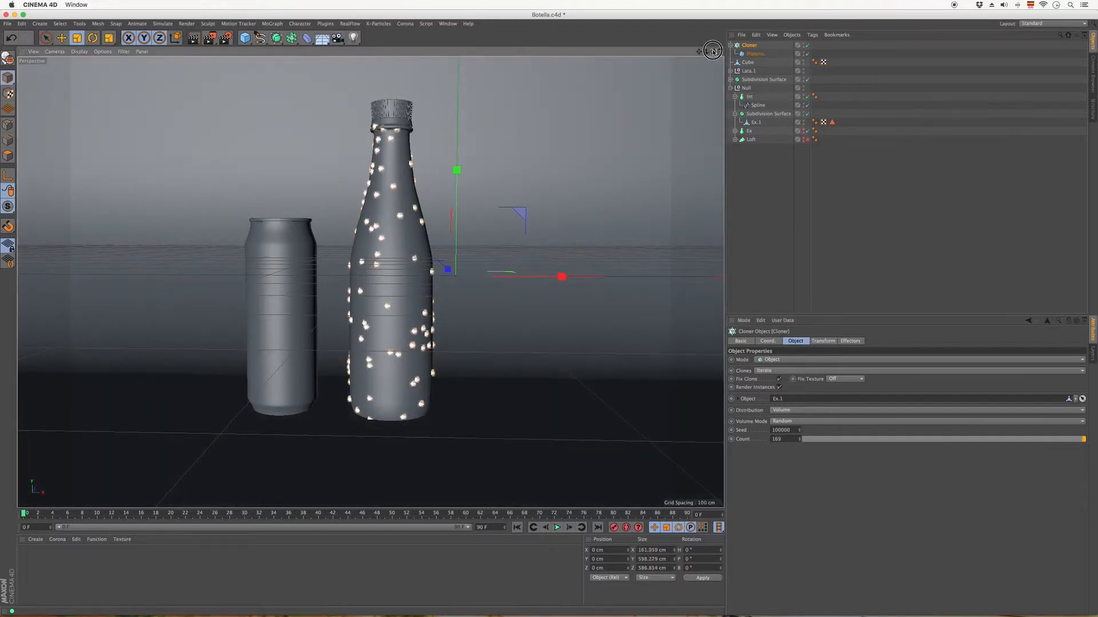
Step: Enable Render Instances on the Cloner and scale the Platonic down to a radius of about 4.7 cm
left_click_drag(714, 52, 709, 51)
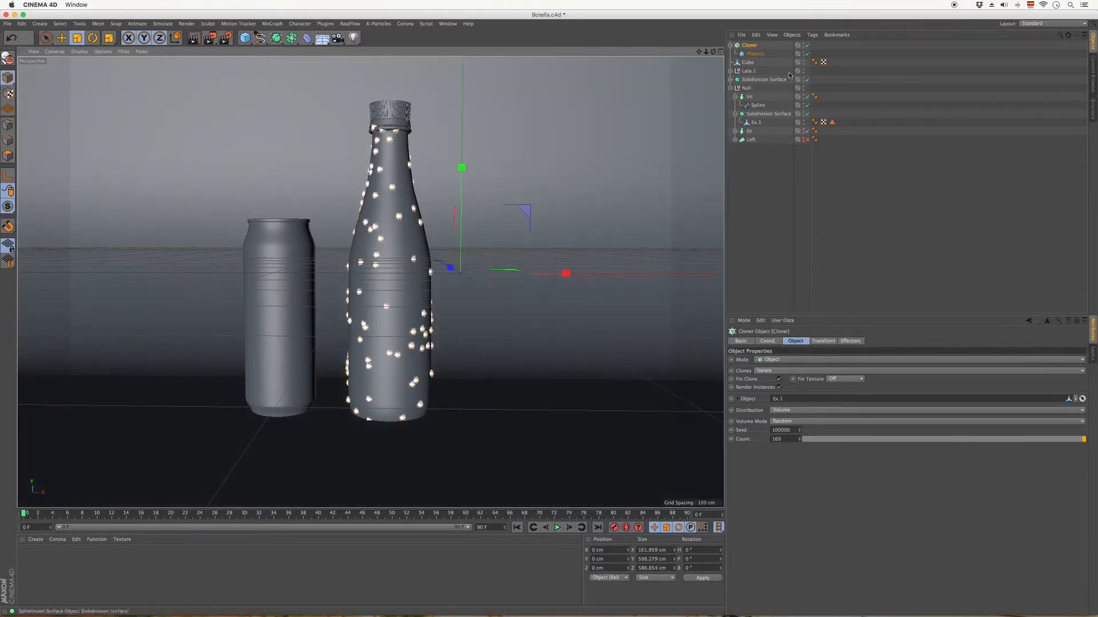
left_click(755, 53)
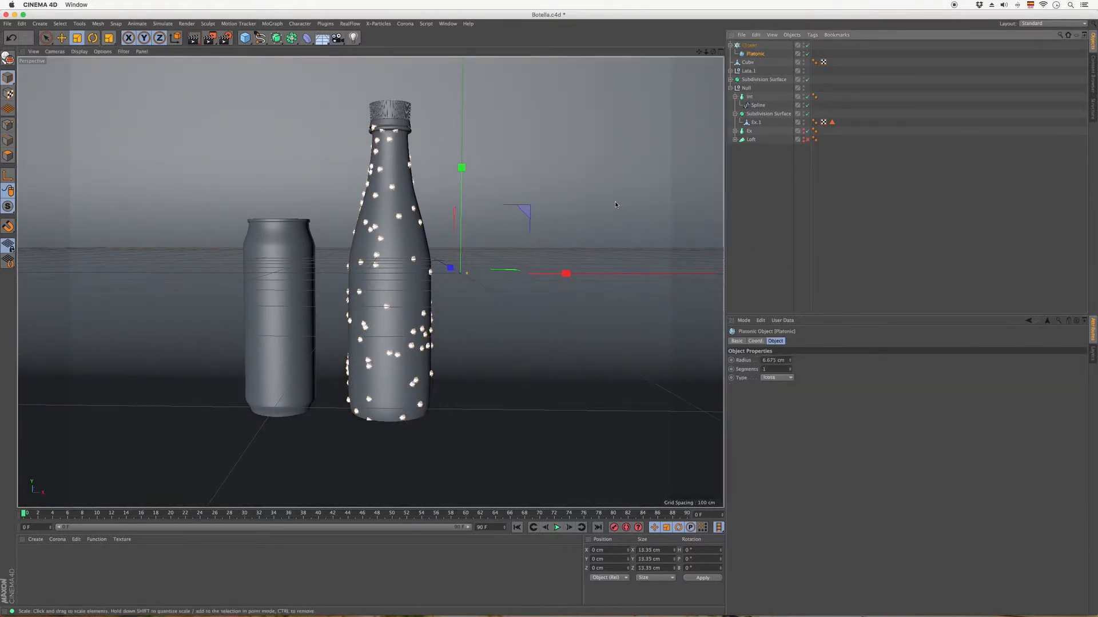
left_click_drag(606, 217, 566, 275)
Step: Apply a Step effector to the Cloner to vary the scale of the clones, and reselect the Cloner
left_click(749, 45)
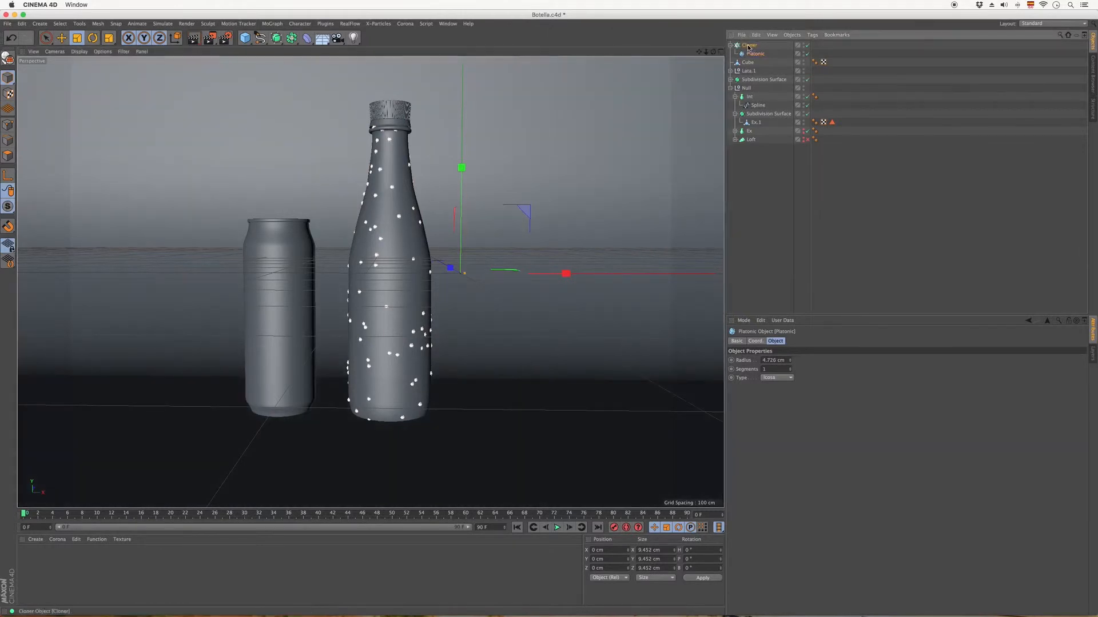
left_click(273, 23)
mouse_move(286, 36)
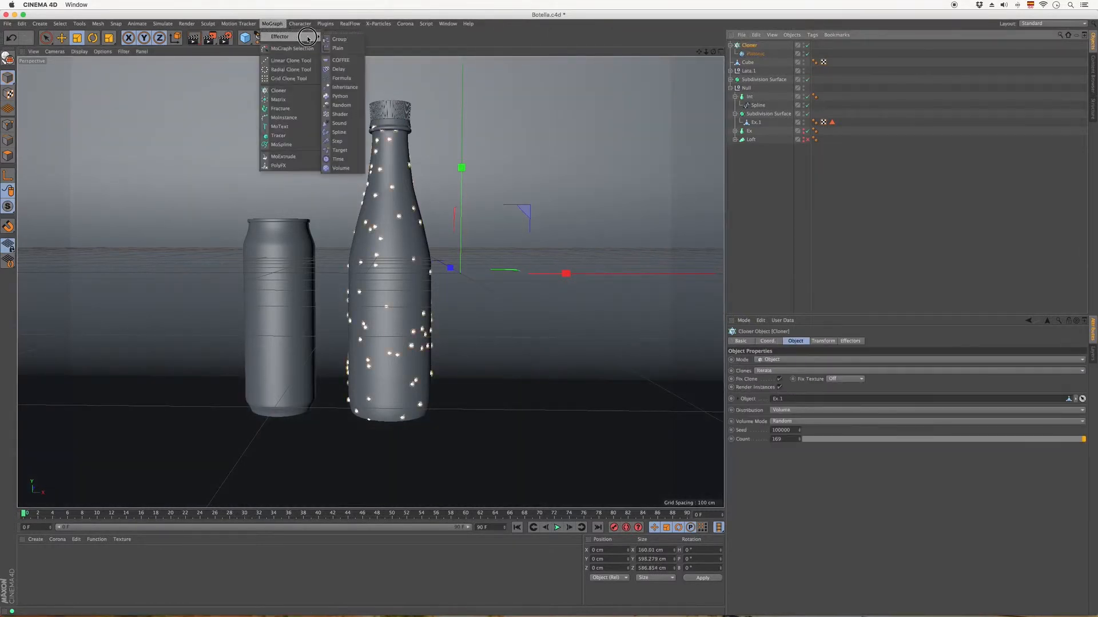
left_click(340, 143)
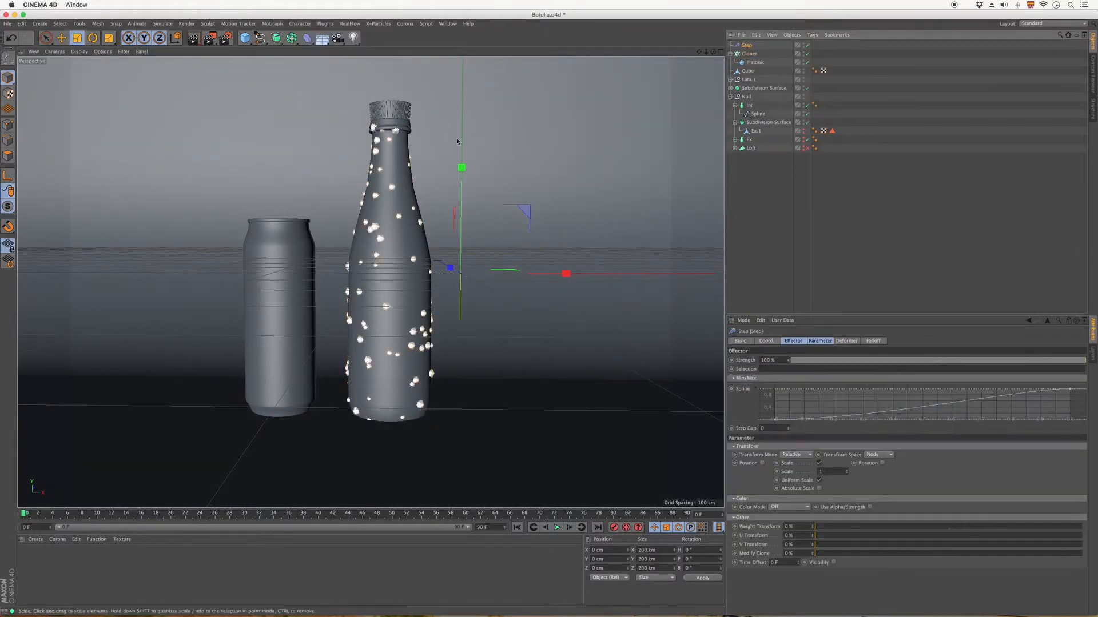
left_click(751, 54)
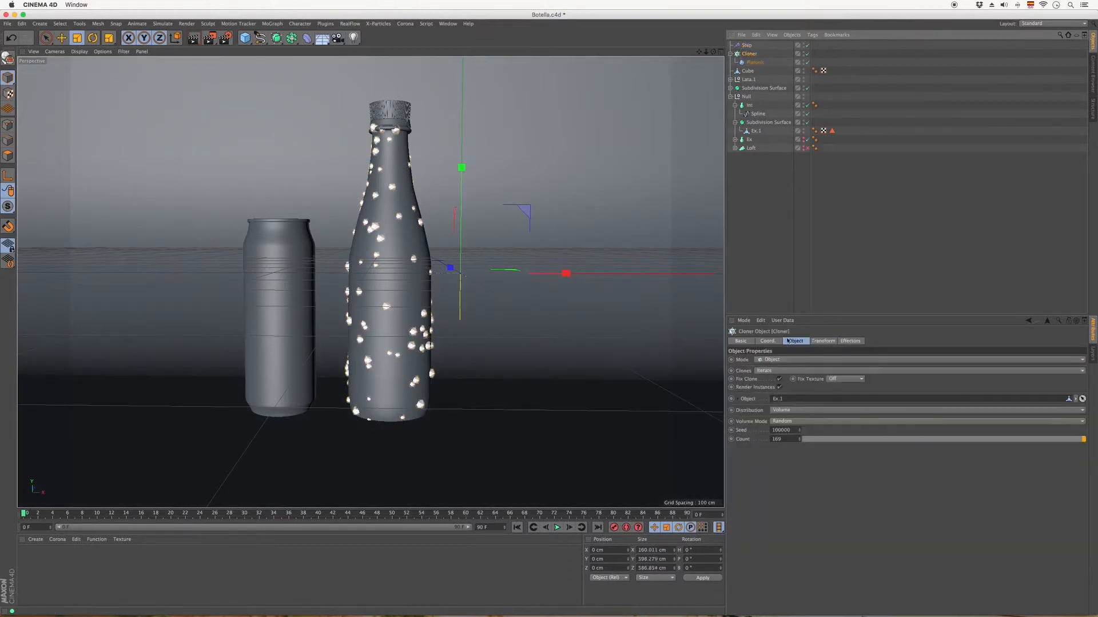
Step: Set the Step effector's uniform scale to about -0.8 to shrink and vary the drops on the bottle
left_click(854, 341)
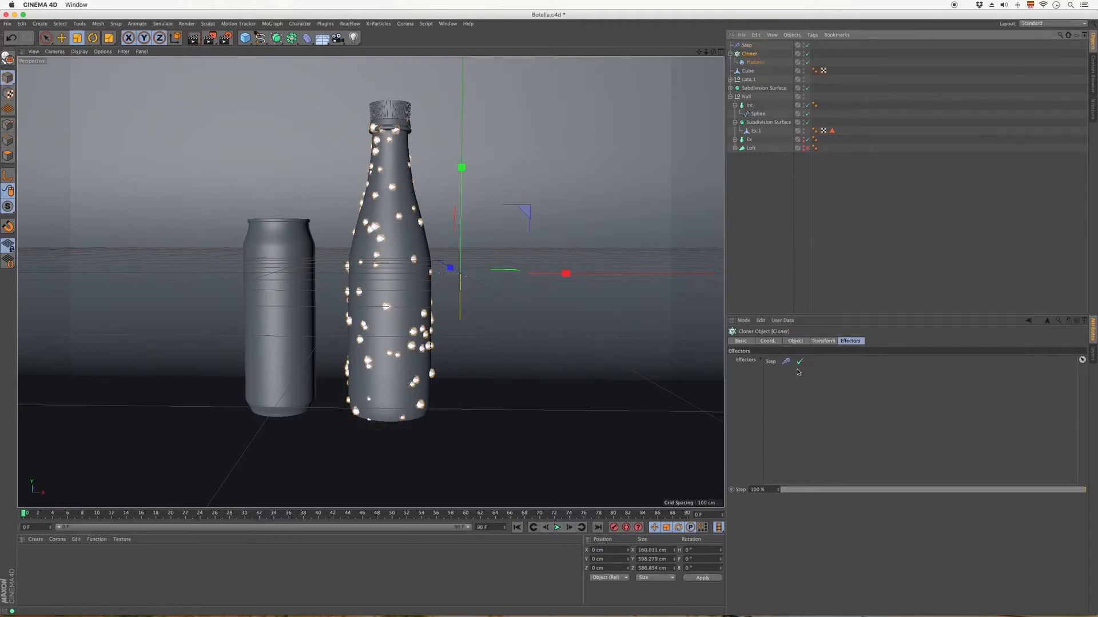
left_click(746, 46)
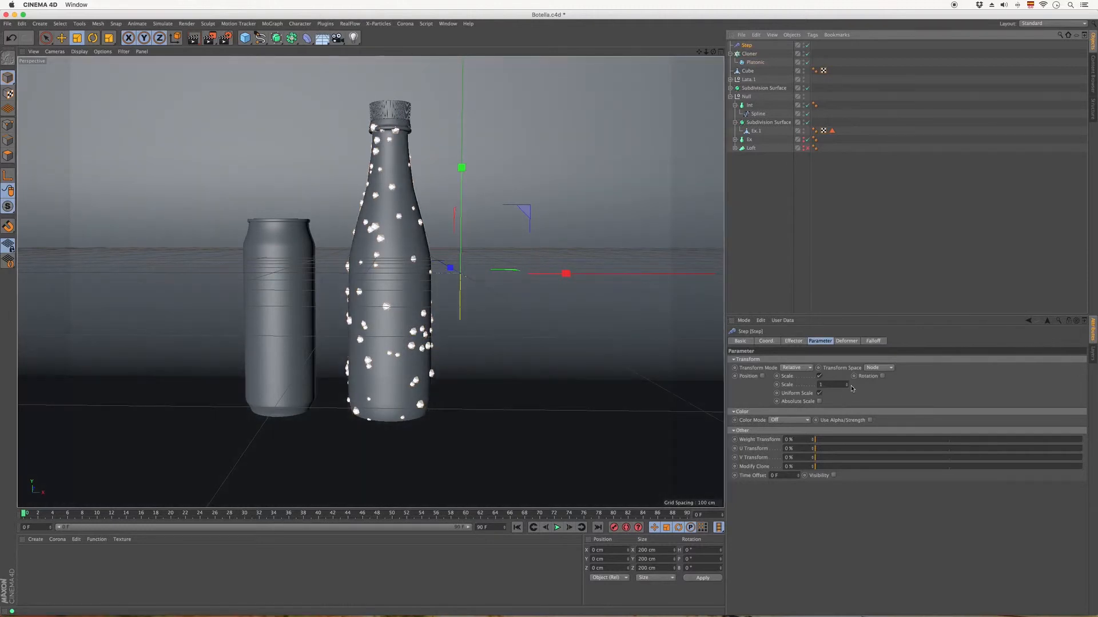
mouse_move(846, 386)
left_mouse_down()
mouse_move(816, 457)
mouse_move(822, 448)
left_mouse_up()
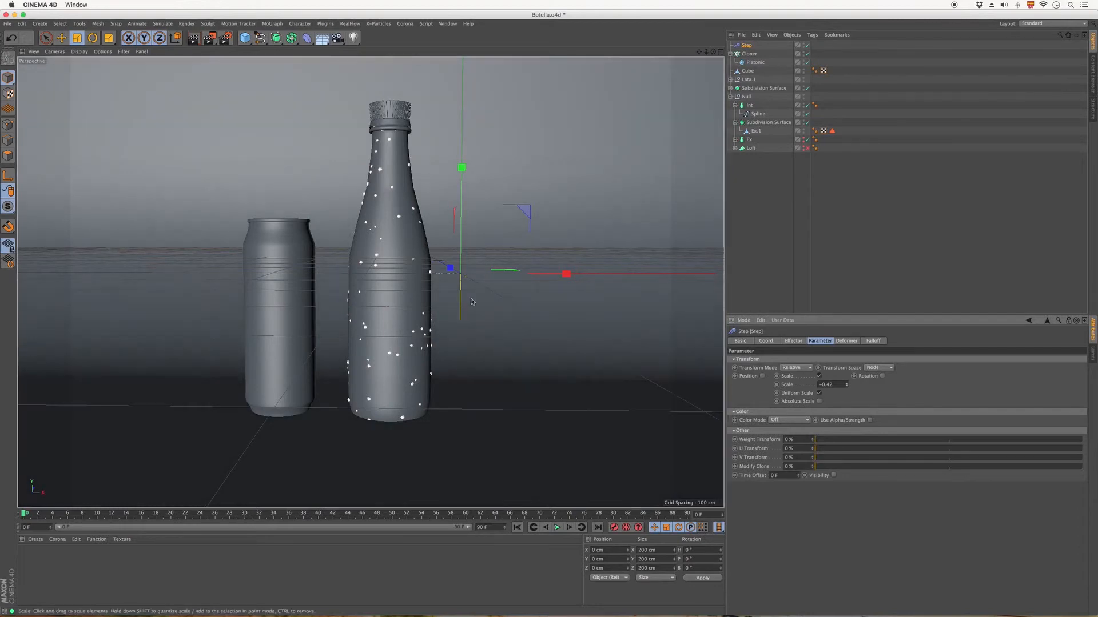
scroll(357, 235, "up", 8)
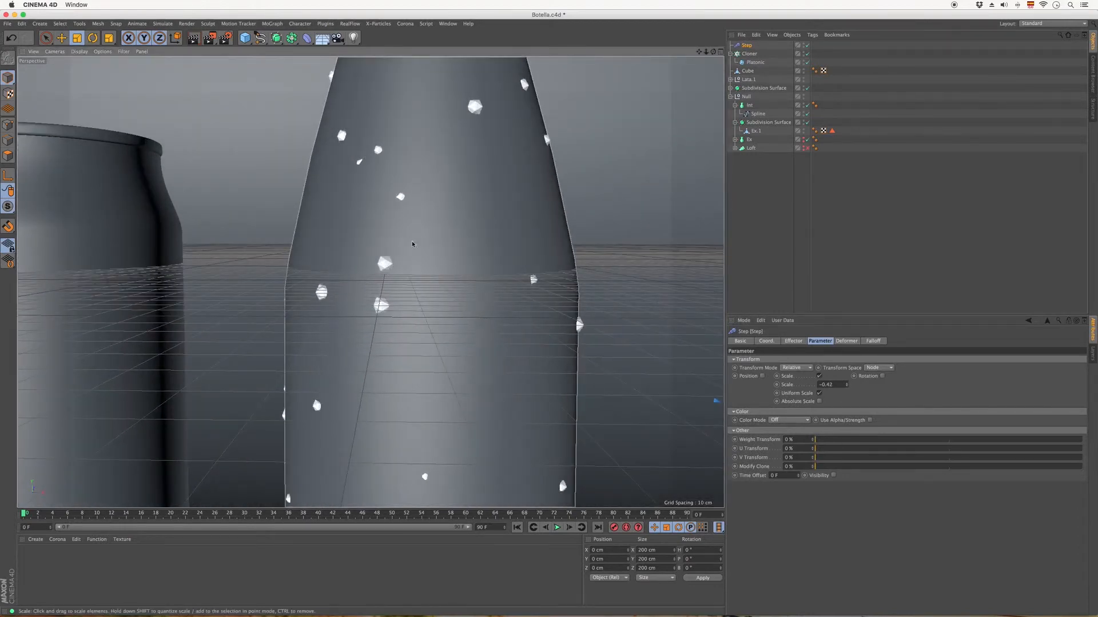
scroll(411, 255, "down", 8)
scroll(428, 267, "down", 5)
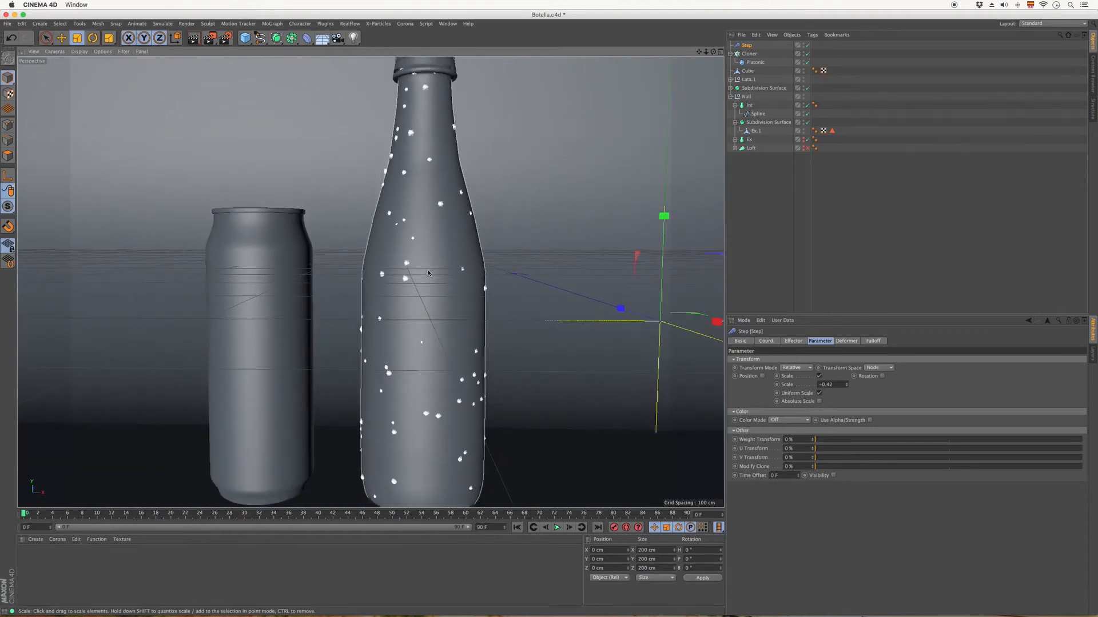
left_click_drag(848, 388, 841, 406)
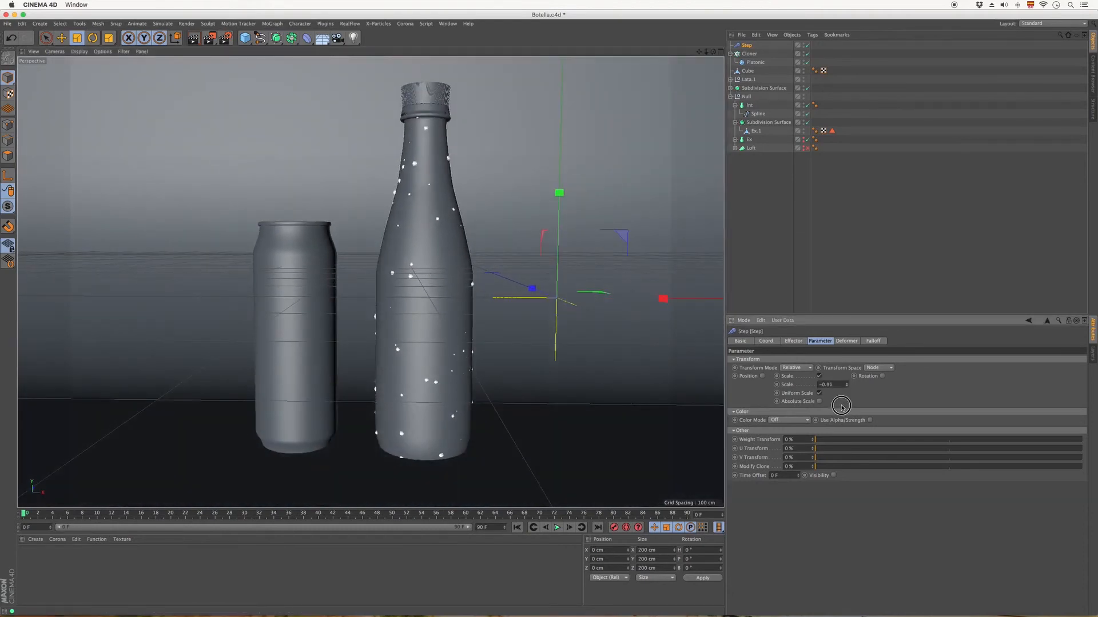
Step: Raise the Cloner's clone count to a little over 200 for denser drops on the bottle
left_click(750, 54)
left_click(795, 342)
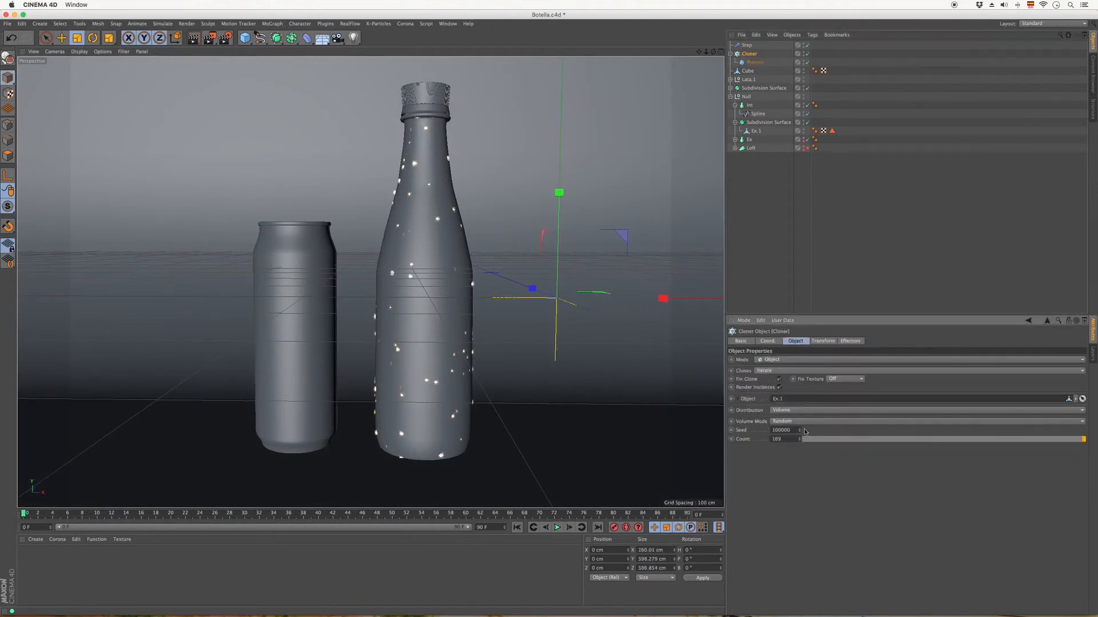
left_click_drag(800, 441, 824, 384)
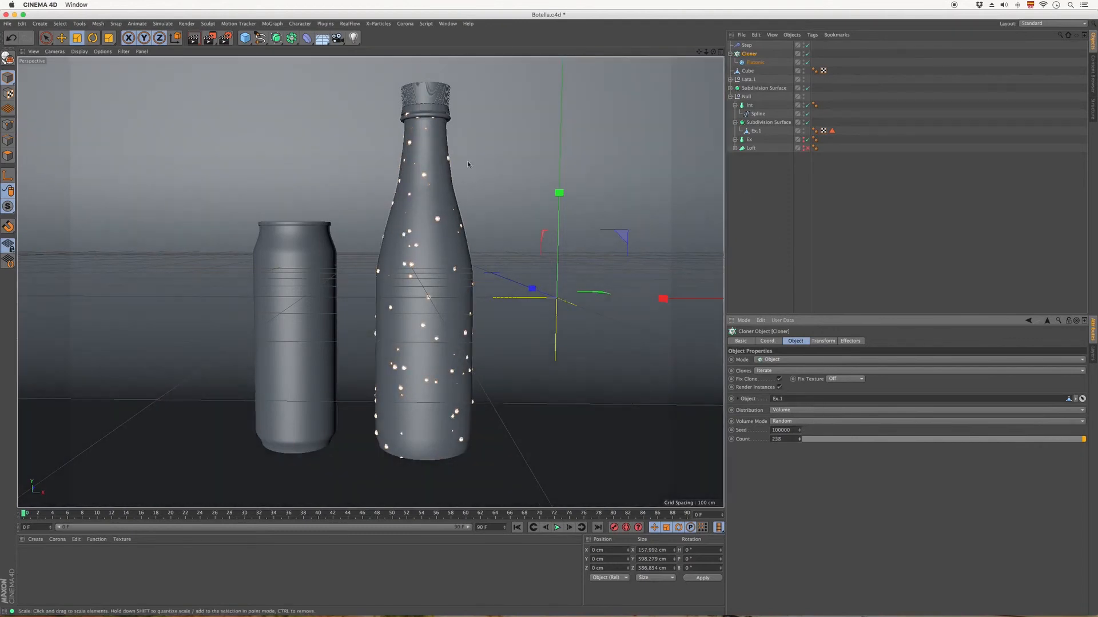
Step: Select the can's mesh and frame the can and bottle together with more space around them
left_click_drag(714, 52, 721, 54)
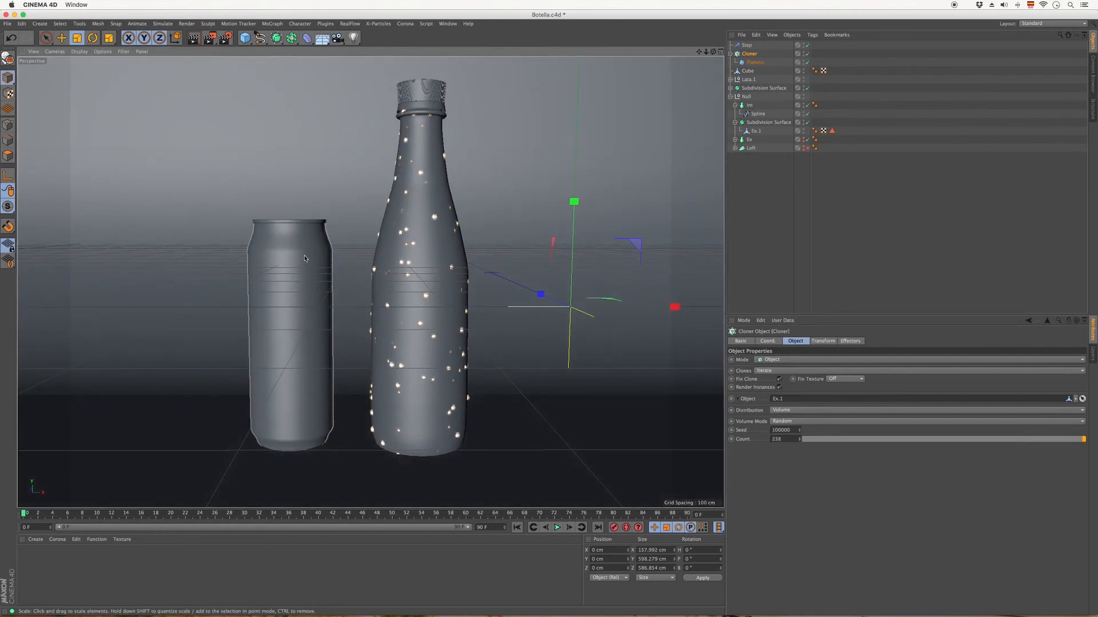
left_click(288, 250)
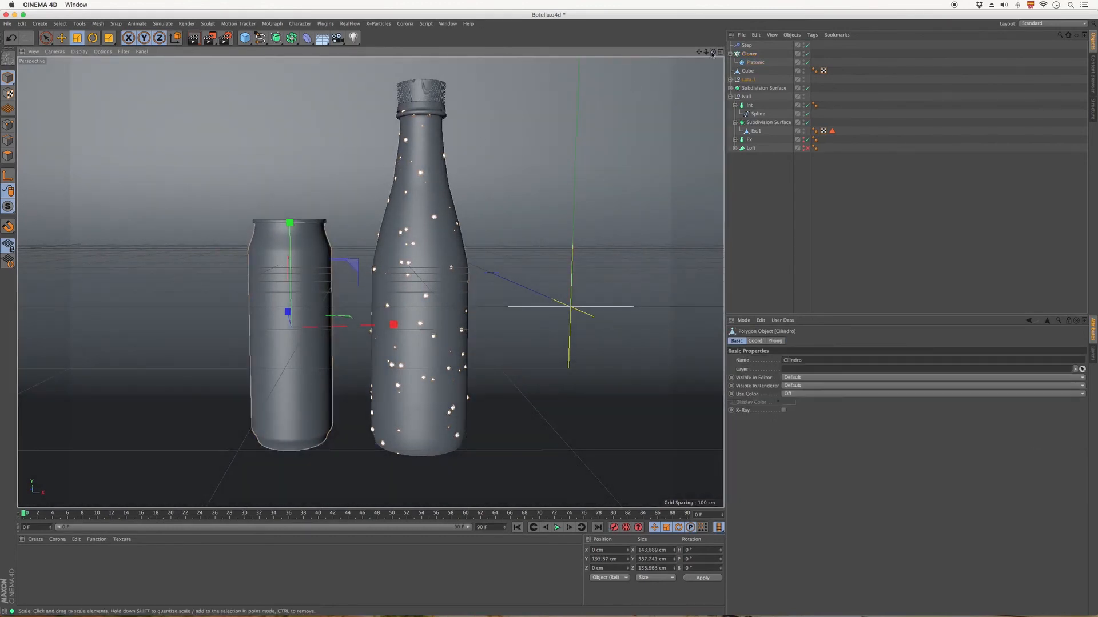
left_click_drag(712, 54, 709, 53)
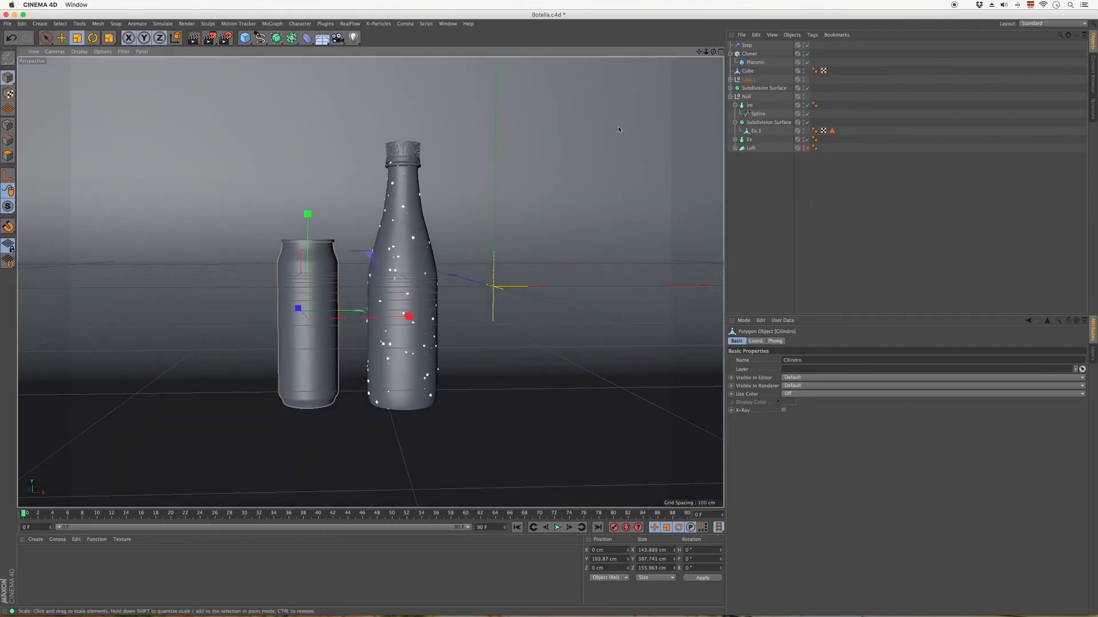